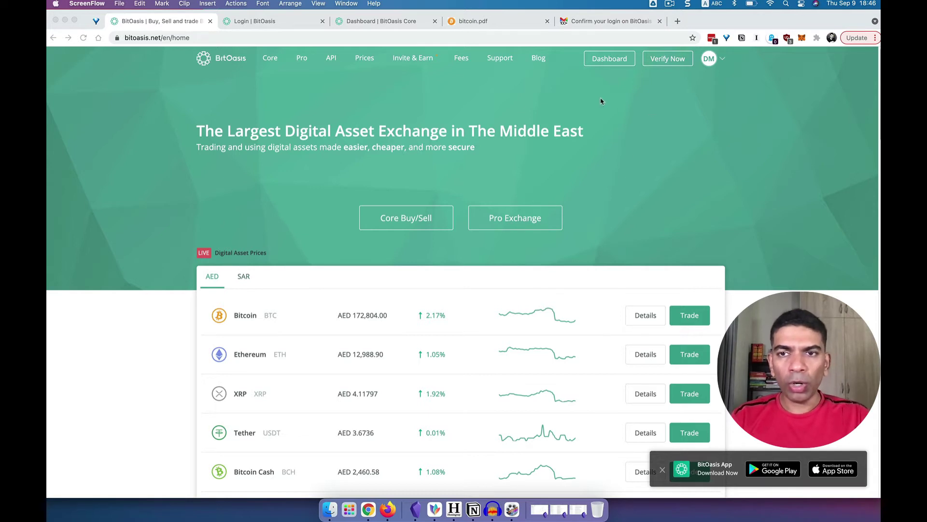
- Log out of the BitOasis account and bring up its login page
left_click(711, 63)
left_click(710, 60)
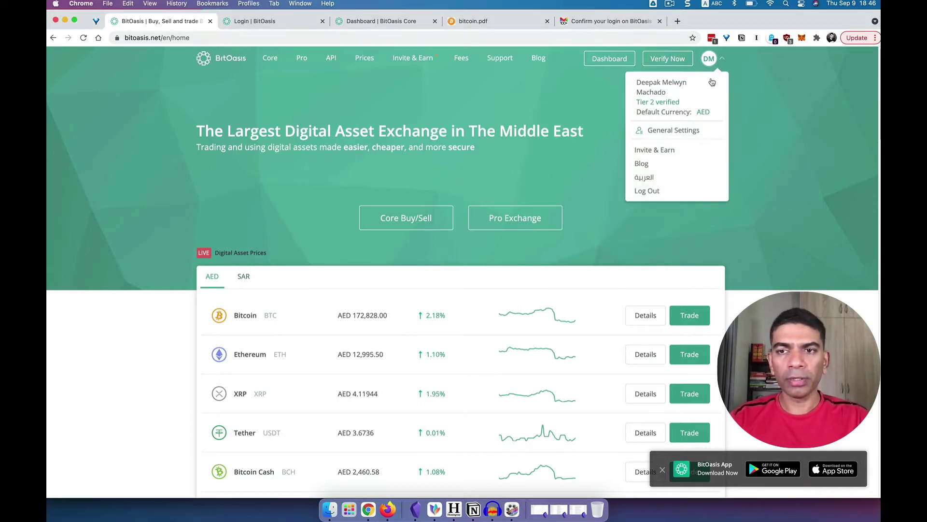
left_click(648, 191)
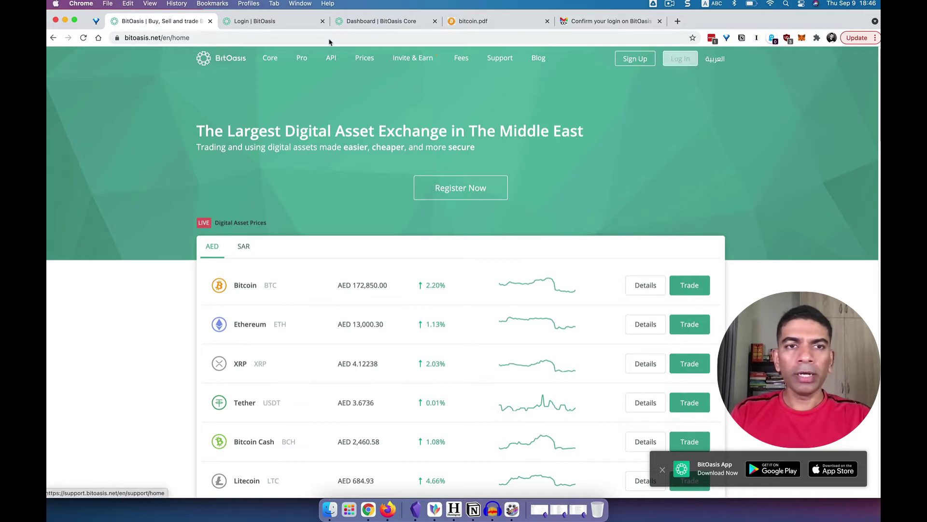
left_click(297, 25)
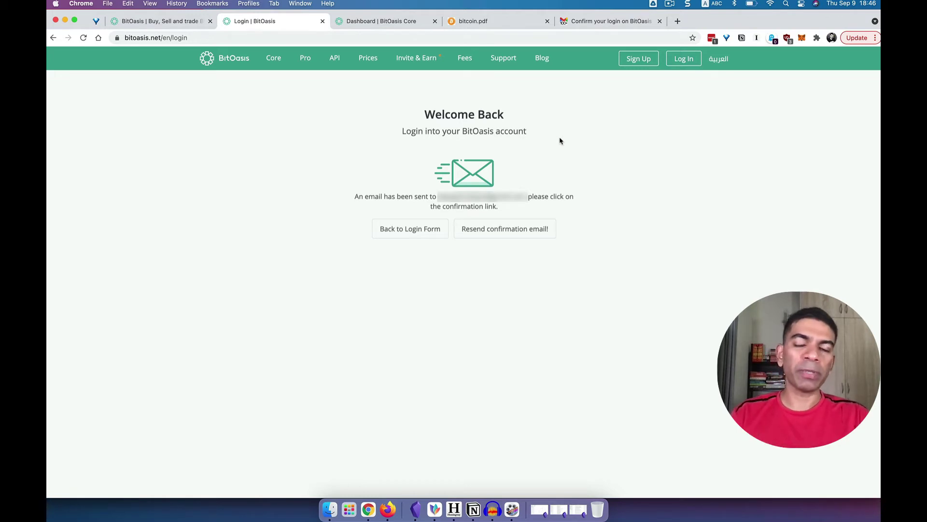
- View the Core dashboard and look through the currency balances in the portfolio
left_click(394, 21)
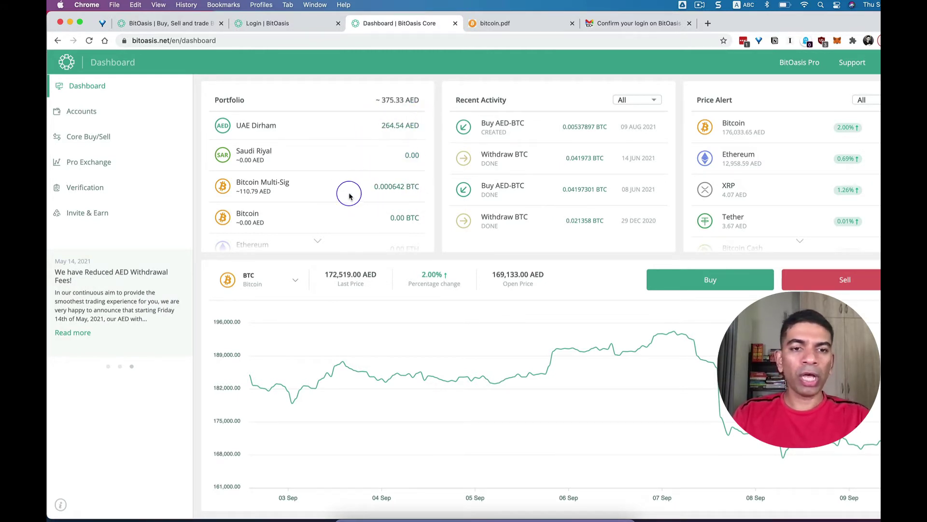
scroll(349, 195, "down", 2)
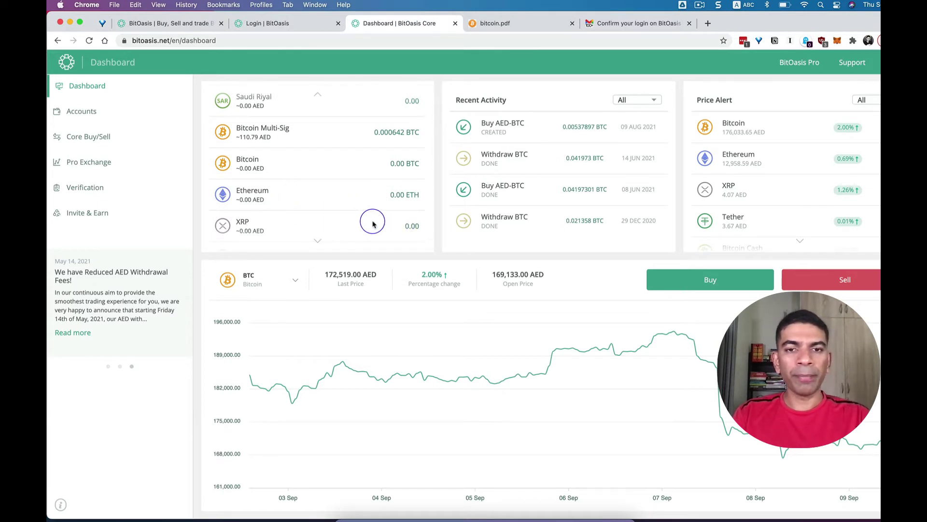
scroll(357, 202, "up", 3)
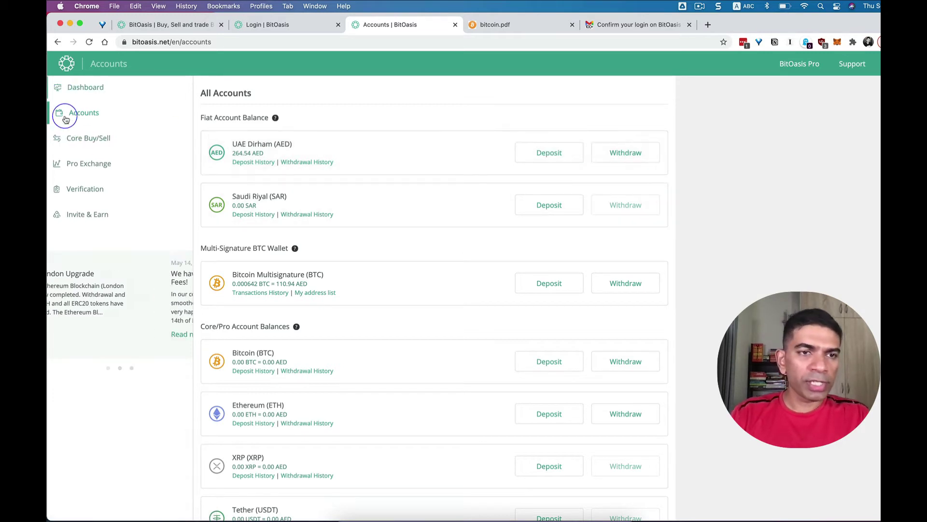
- Start a UAE Dirham deposit with Online Money Transfer as the payment method, after comparing it with the credit / debit card option
left_click(545, 153)
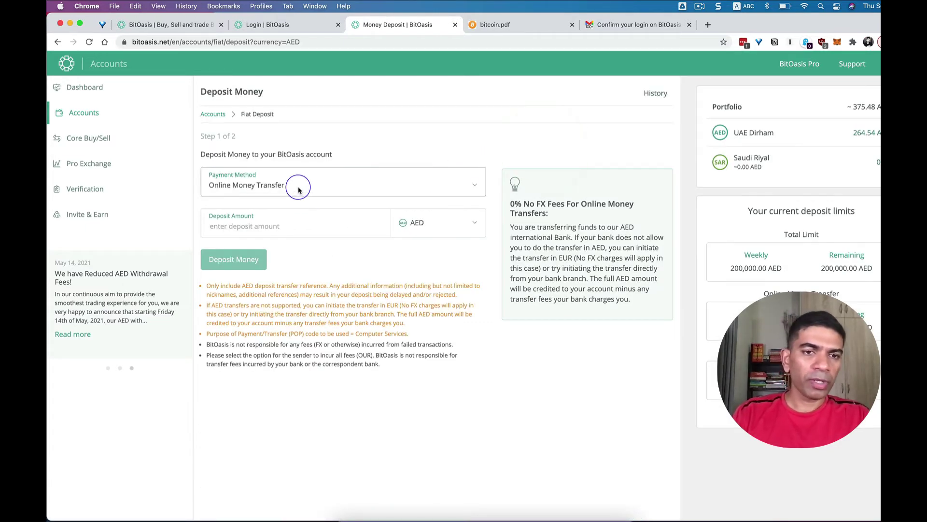
left_click(299, 189)
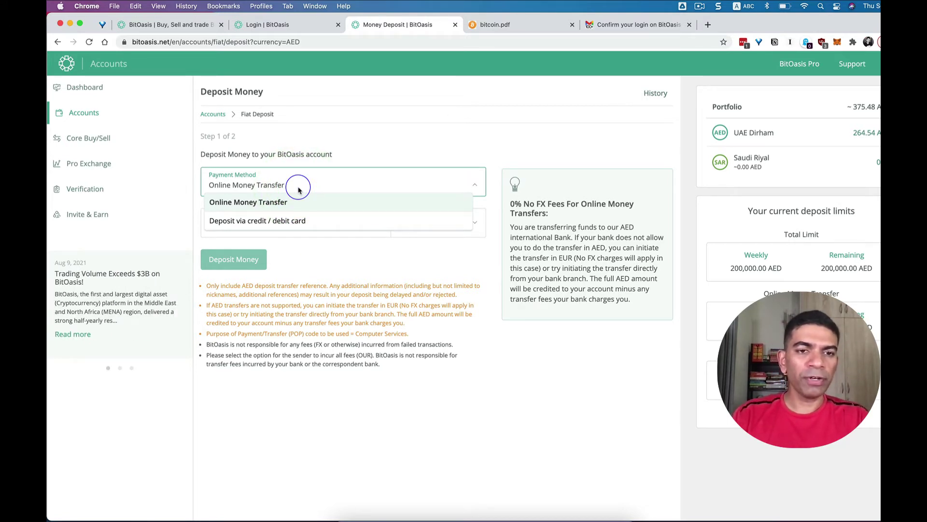
left_click(286, 220)
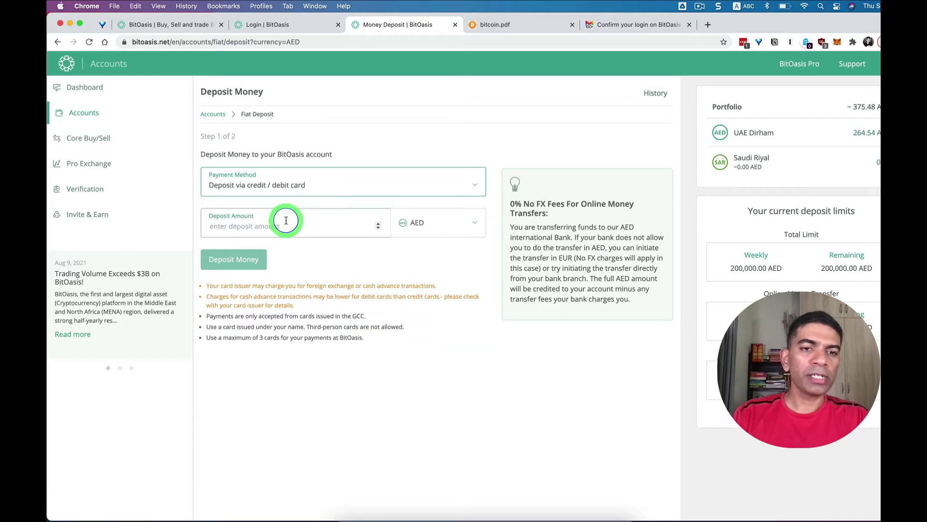
left_click(282, 186)
left_click(280, 201)
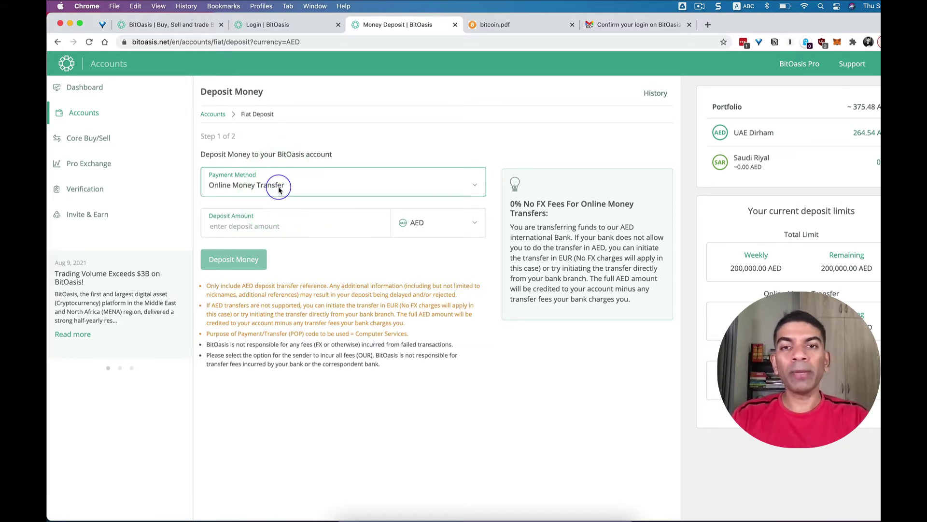
left_click(279, 190)
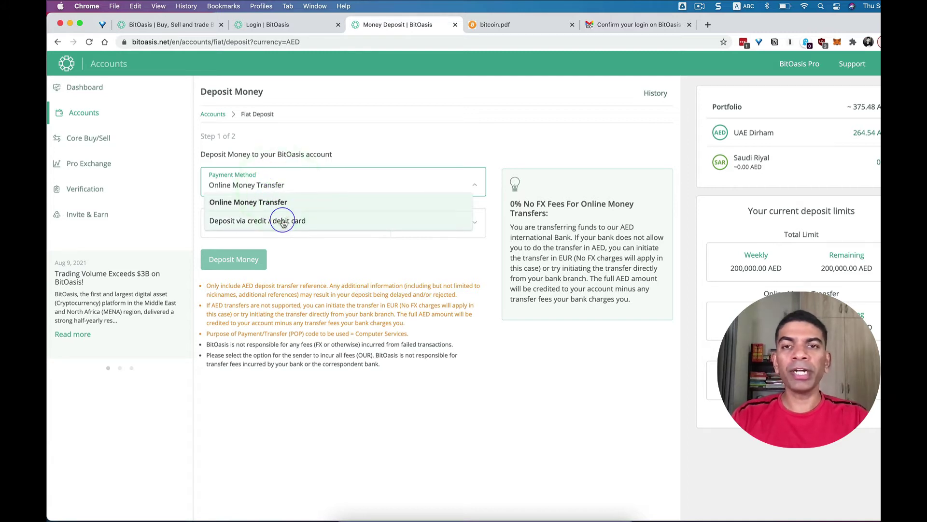
left_click(282, 220)
left_click(289, 184)
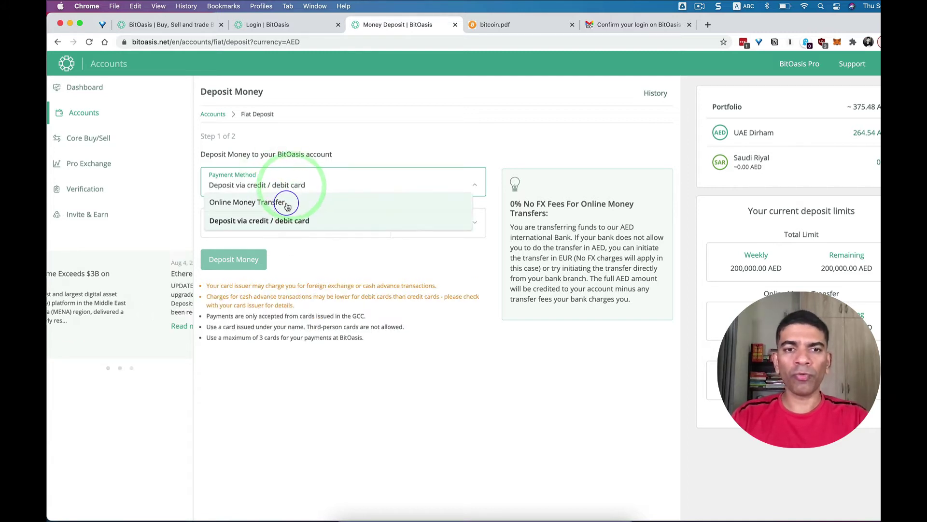
left_click(332, 135)
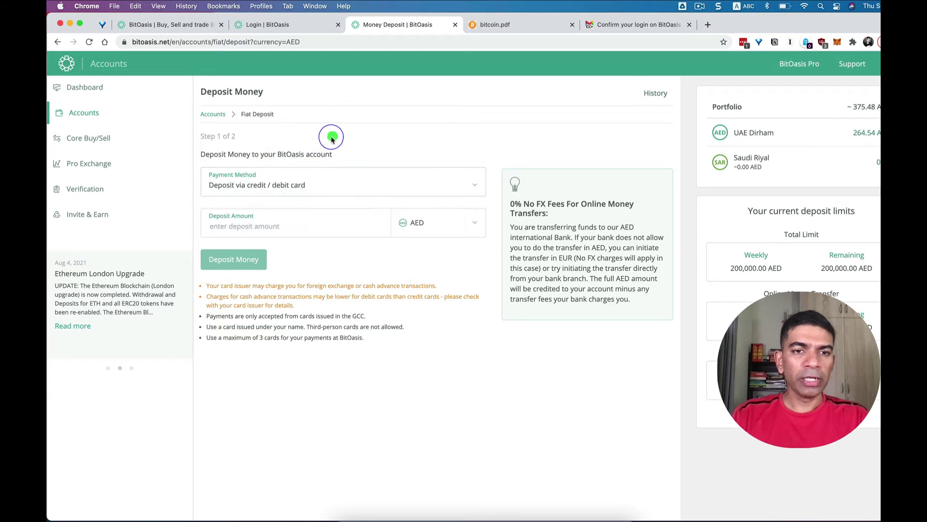
left_click(261, 183)
left_click(259, 200)
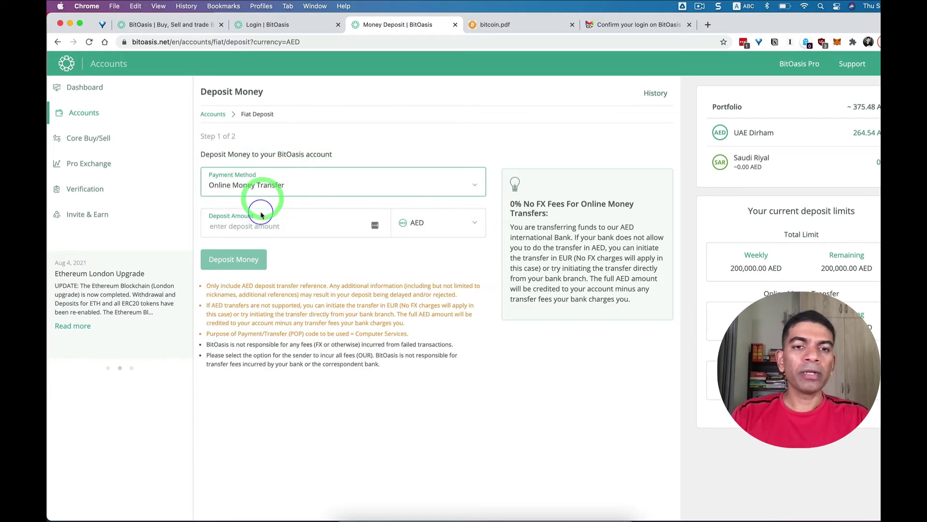
- Try to submit a deposit of 200 AED, agreeing to the transfer reference condition
left_click(260, 222)
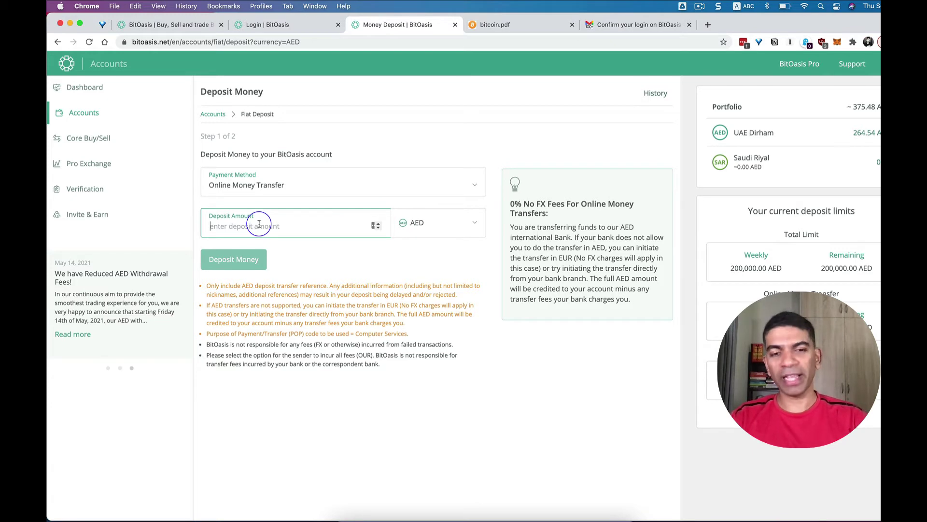
type("200")
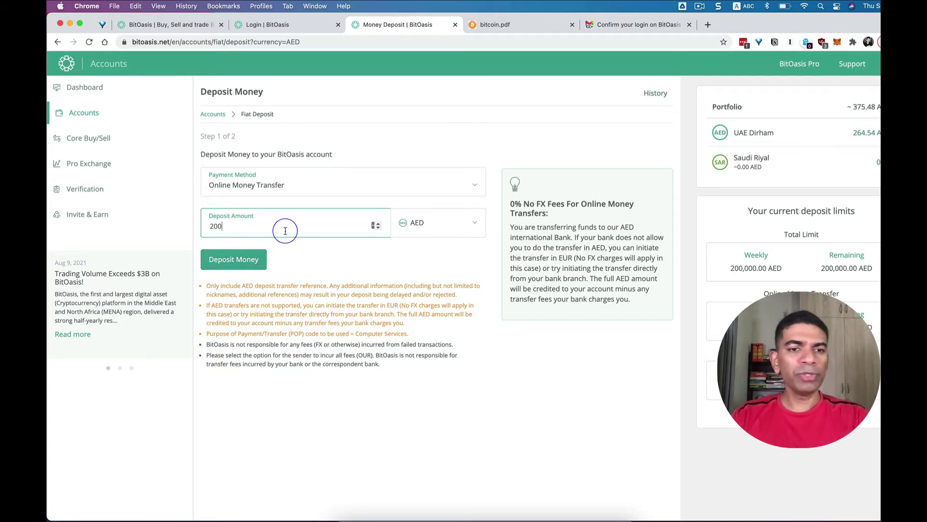
left_click(243, 267)
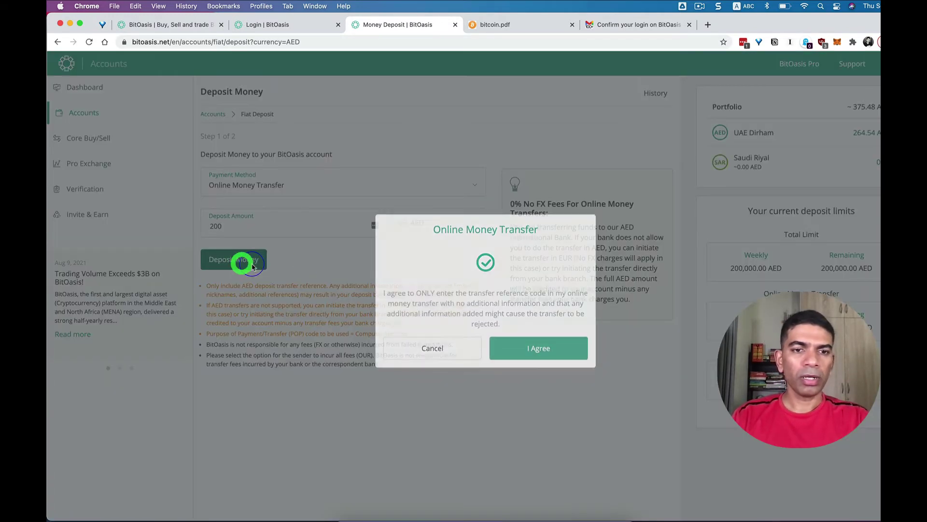
left_click(522, 346)
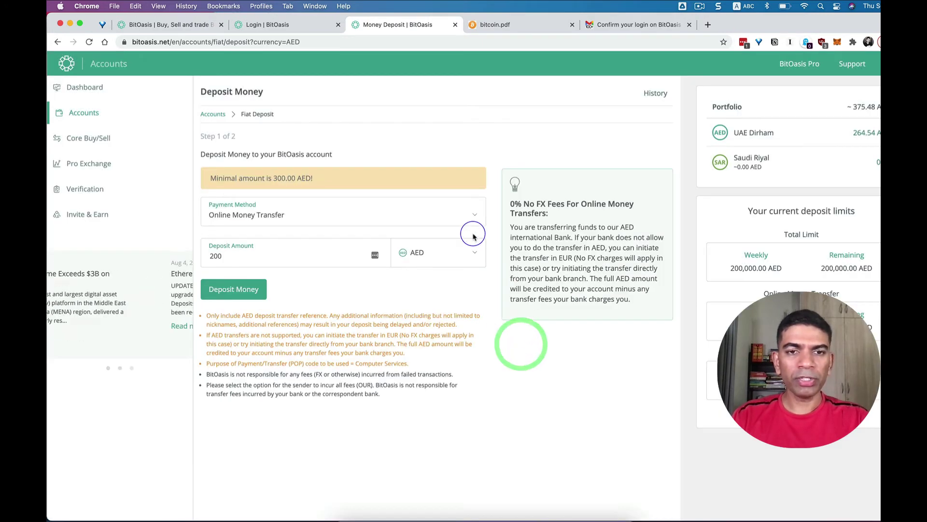
- Set the deposit amount to 300 AED and submit it, agreeing to the transfer reference condition
left_click(248, 246)
key("BackSpace")
key("BackSpace")
key("BackSpace")
type("30")
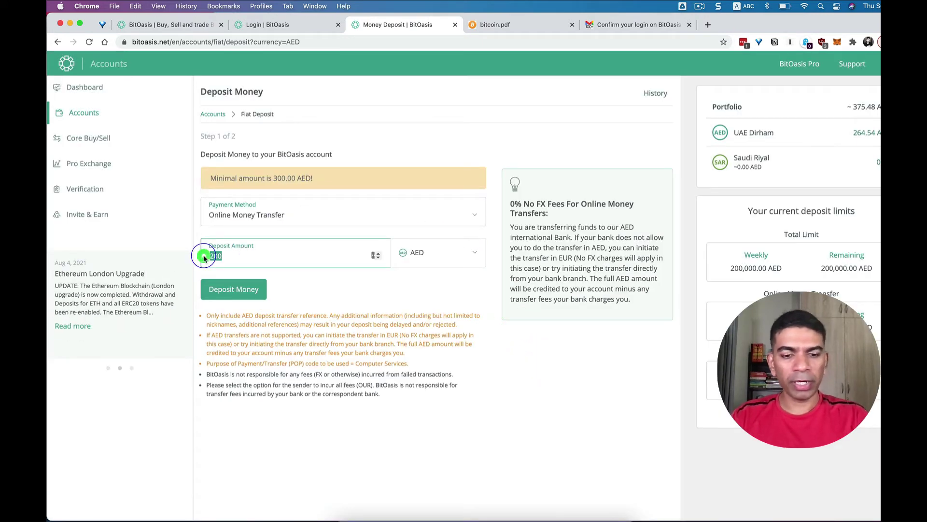
type("0")
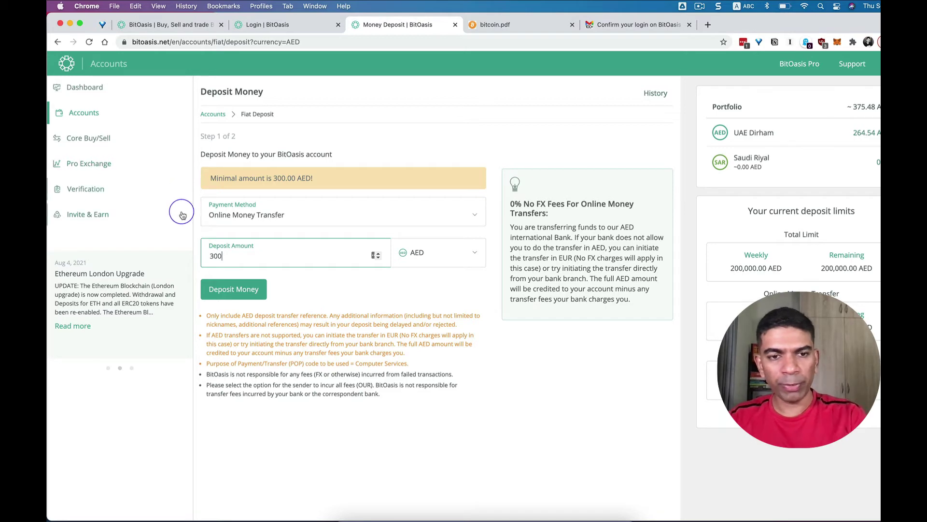
left_click(241, 286)
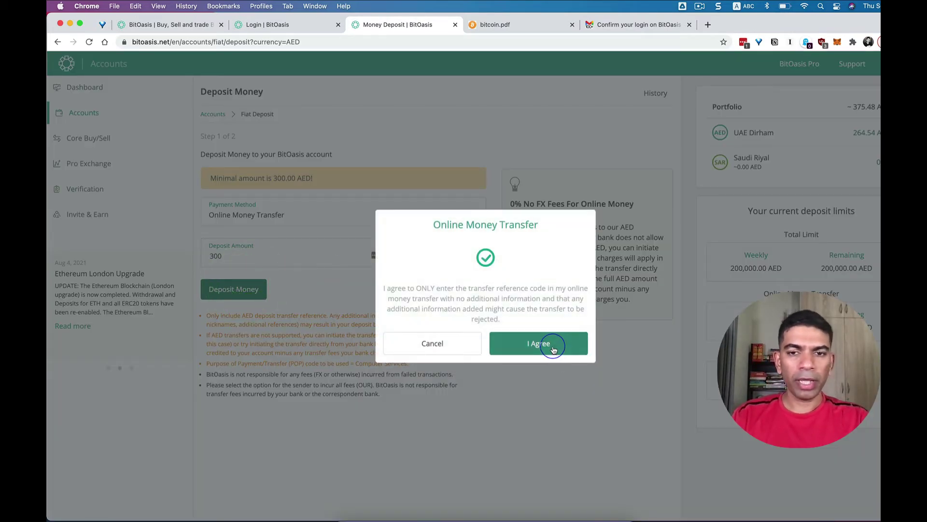
left_click(553, 348)
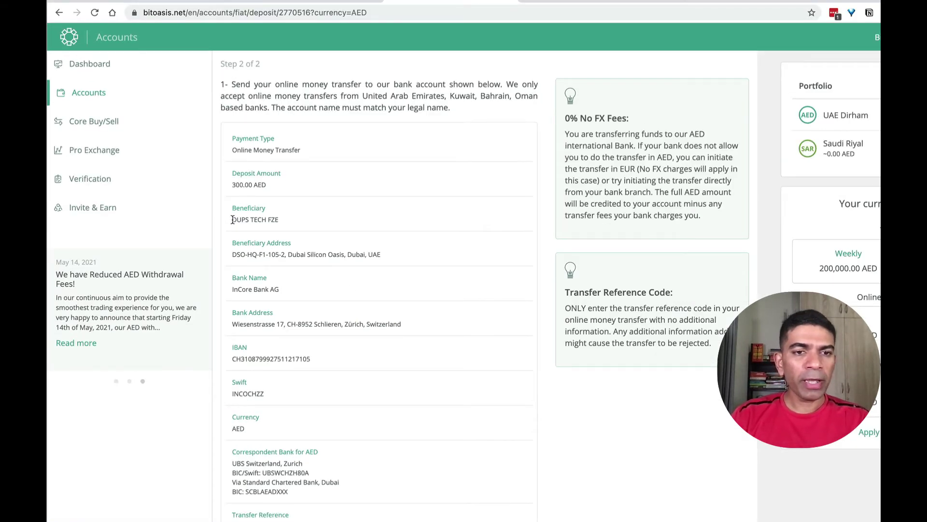
- Examine the beneficiary name, beneficiary address and bank details given for the online money transfer
left_click_drag(233, 220, 315, 227)
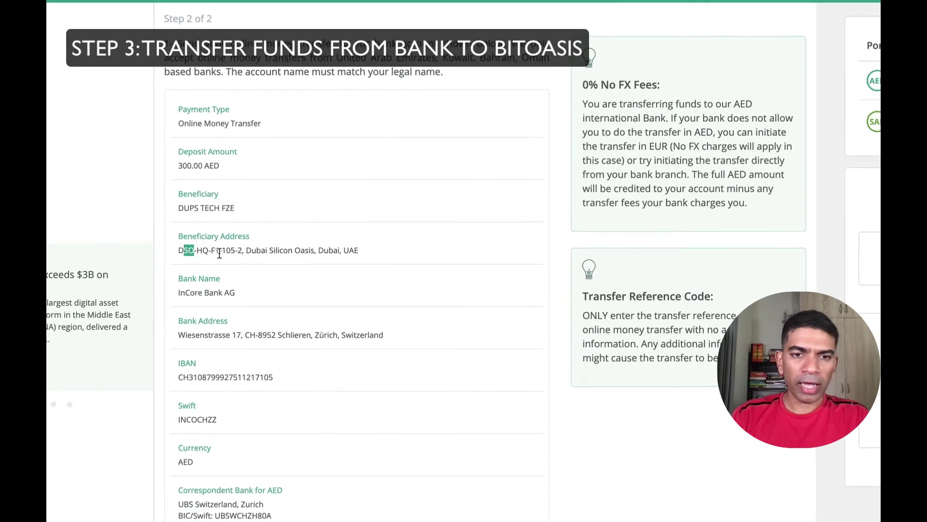
left_click_drag(194, 251, 377, 258)
left_click(370, 255)
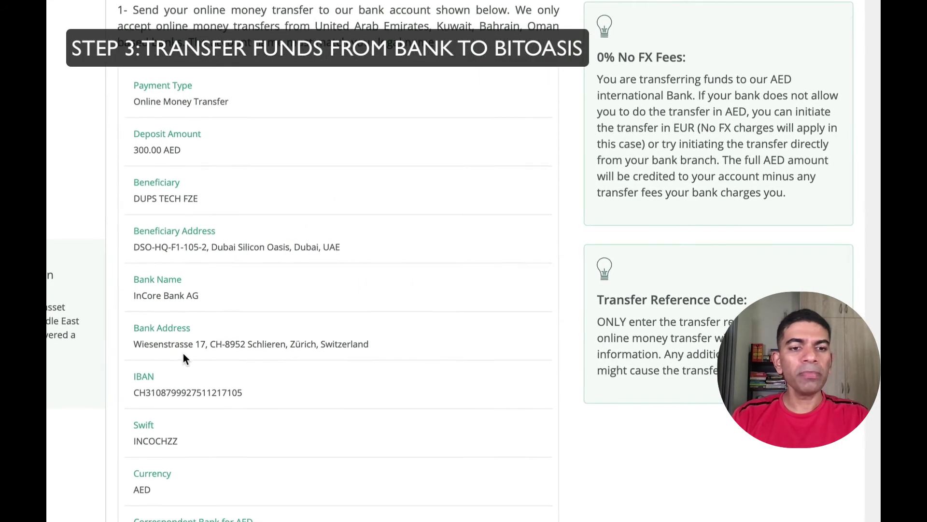
scroll(387, 406, "down", 6)
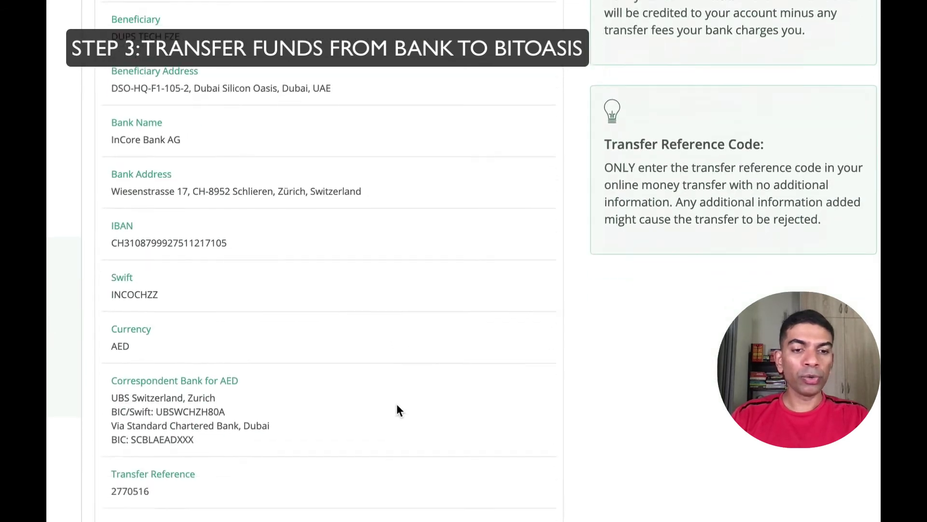
scroll(516, 361, "up", 3)
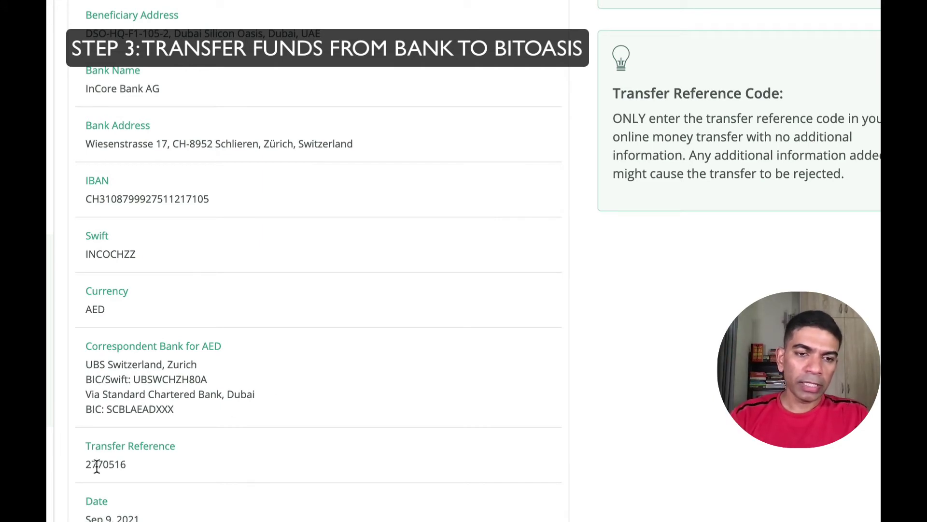
- Highlight the transfer reference and the IBAN in the deposit instructions to check what the bank transfer requires
left_click_drag(87, 445, 139, 468)
left_click(140, 468)
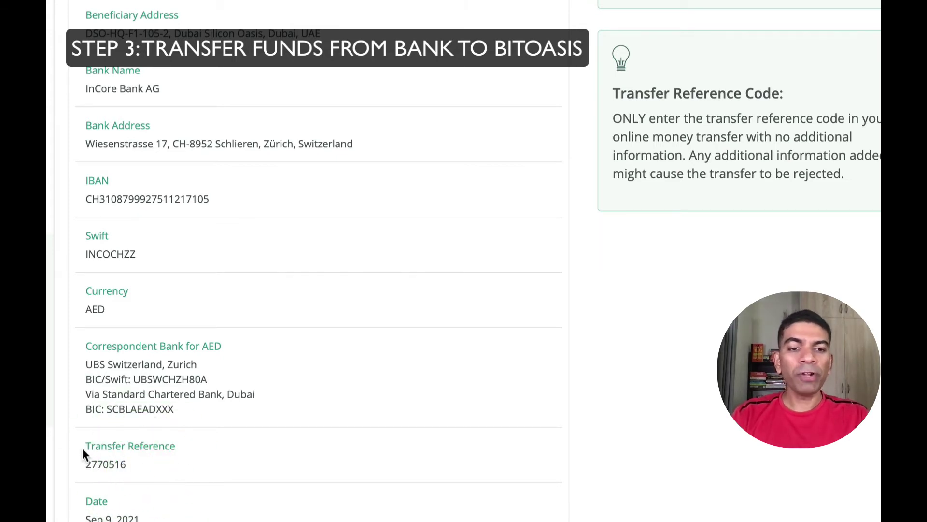
left_click_drag(89, 444, 122, 467)
left_click(126, 467)
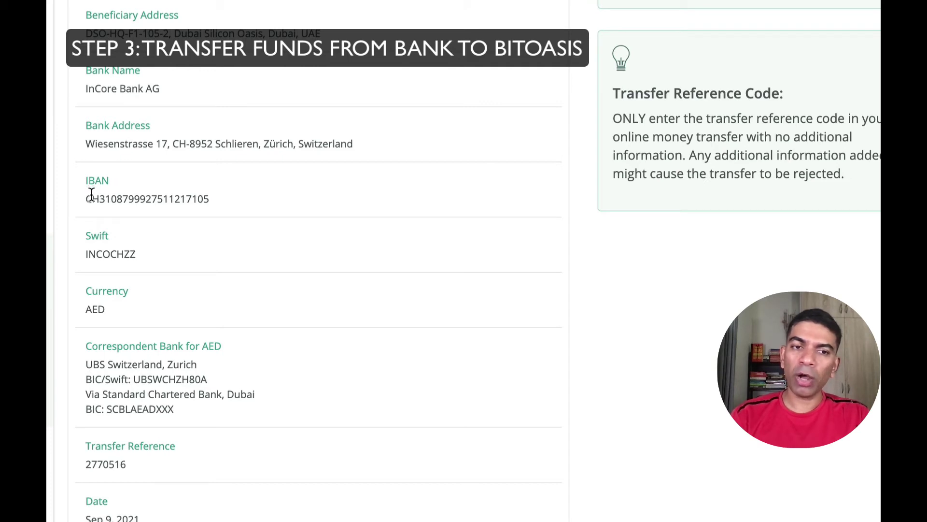
left_click_drag(91, 194, 229, 202)
left_click(230, 202)
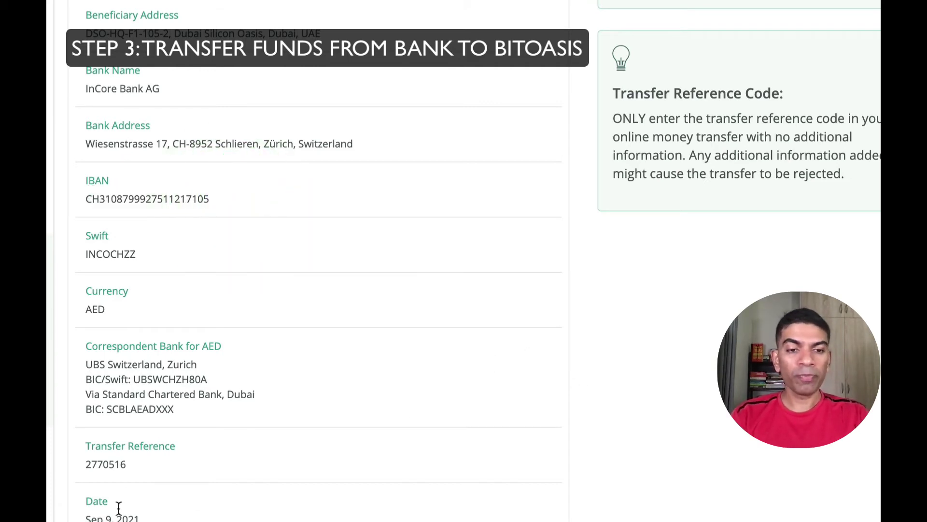
left_click_drag(126, 464, 80, 465)
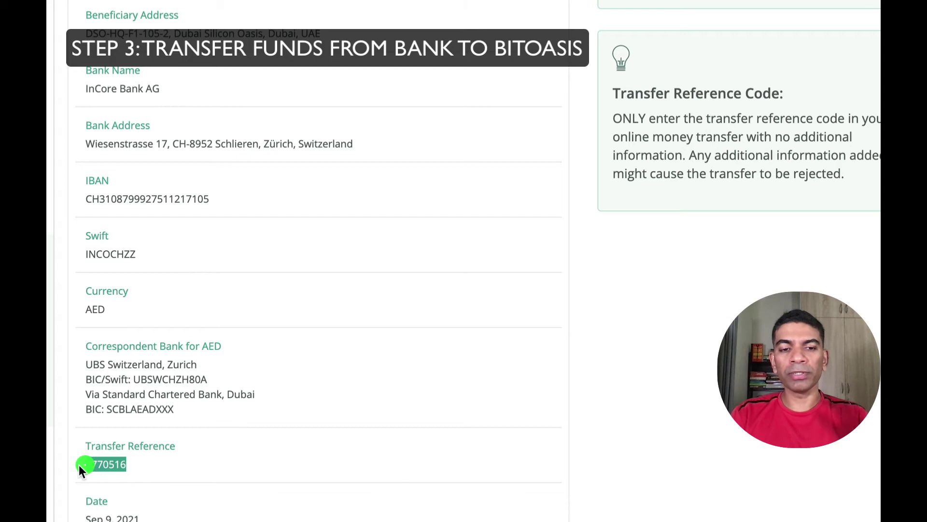
left_click(144, 469)
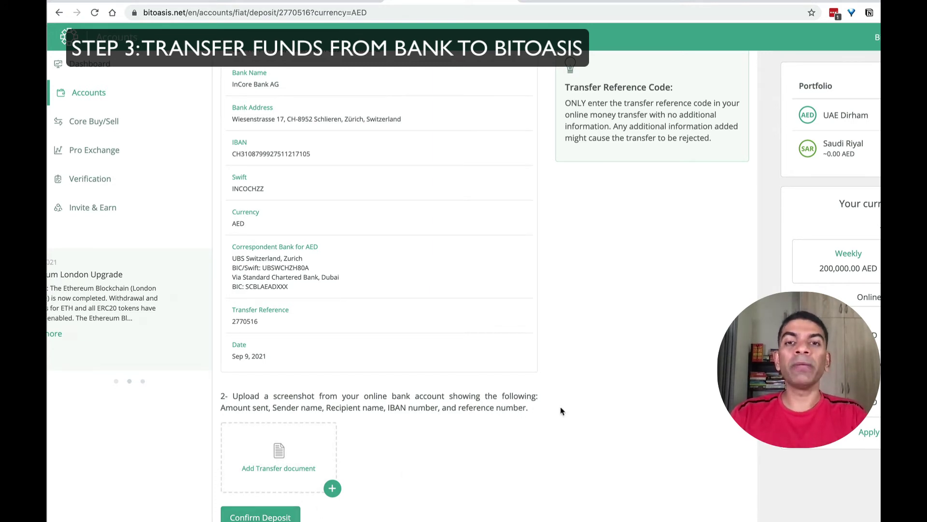
- Review the transfer document upload requirement and highlight the Transfer Reference Code note's warning about adding extra information
scroll(555, 371, "up", 2)
scroll(546, 372, "down", 3)
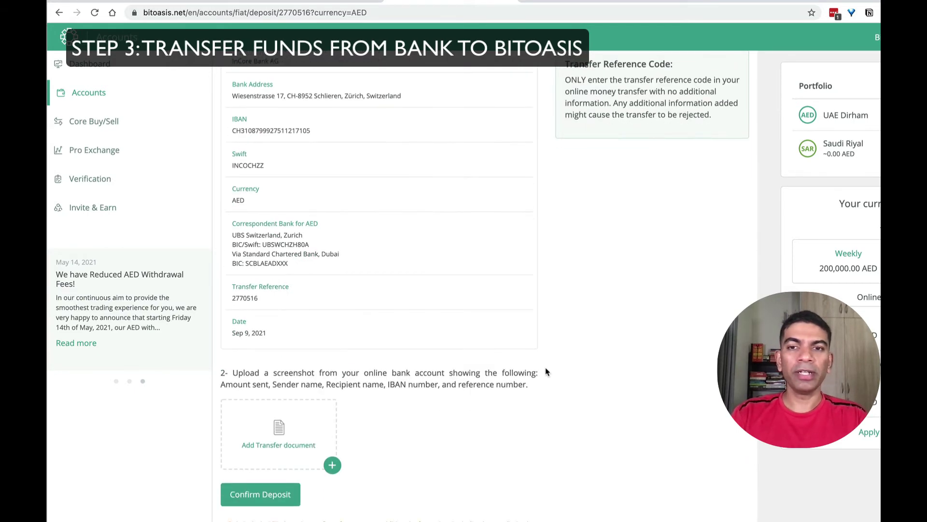
scroll(546, 370, "up", 5)
scroll(540, 170, "up", 1)
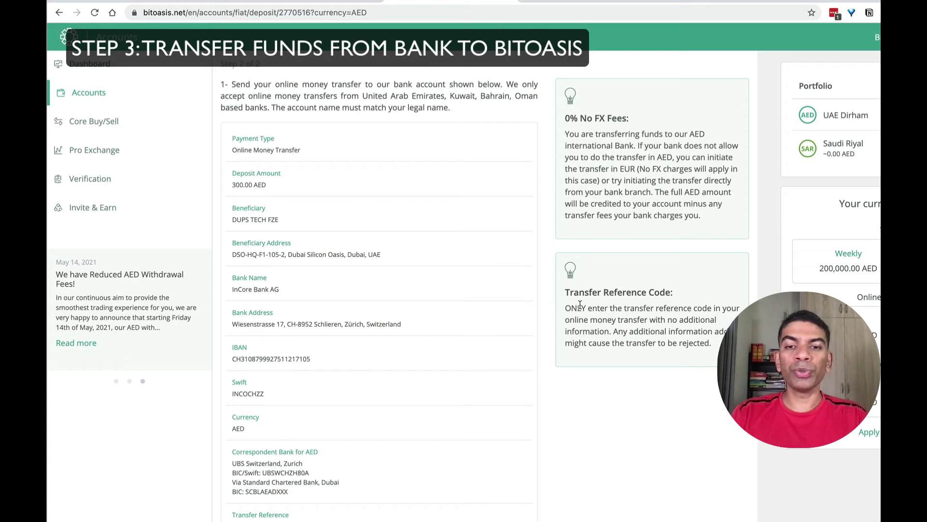
triple_click(697, 335)
left_click(708, 346)
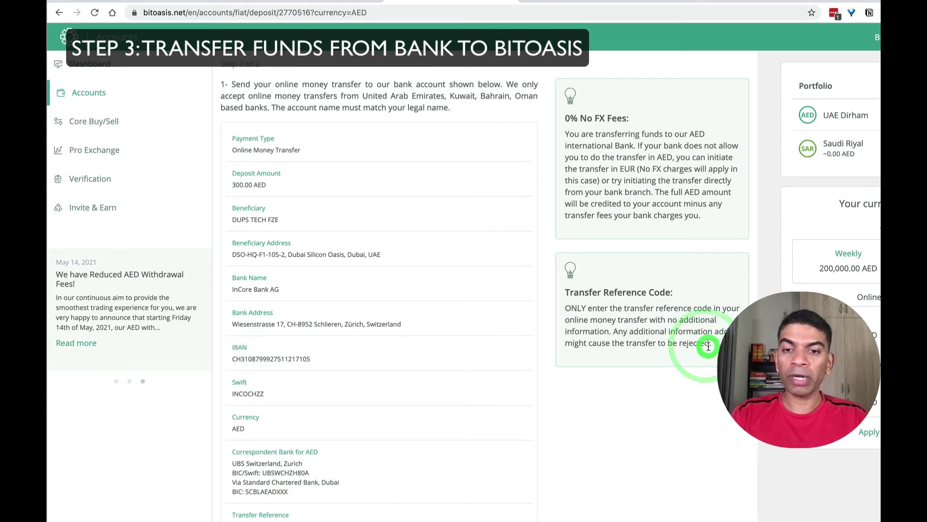
left_click_drag(614, 332, 717, 349)
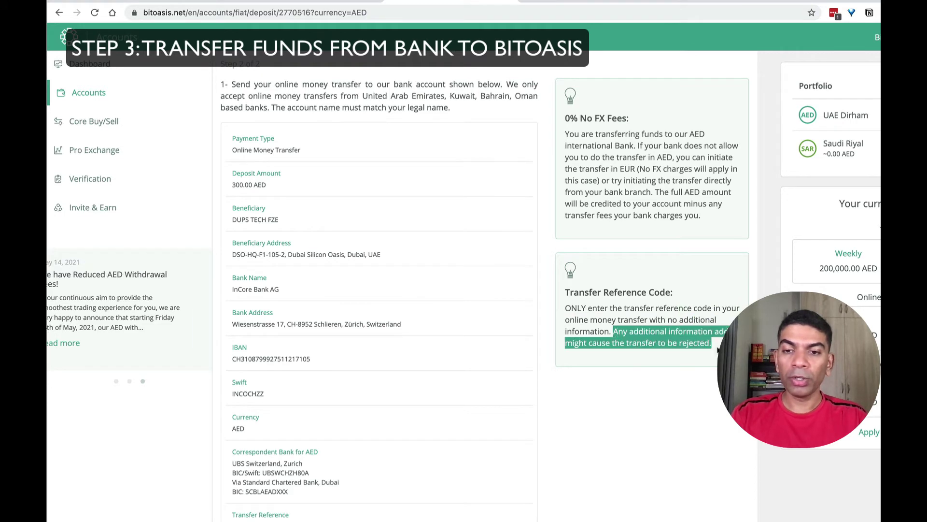
- Review the online money transfer instructions again, from the payment details to the transfer document upload
left_click(716, 348)
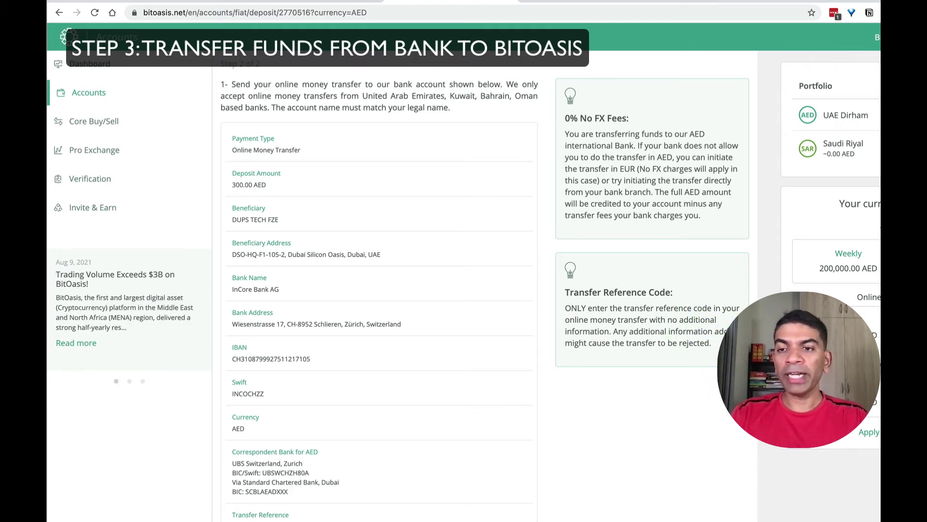
scroll(760, 288, "down", 3)
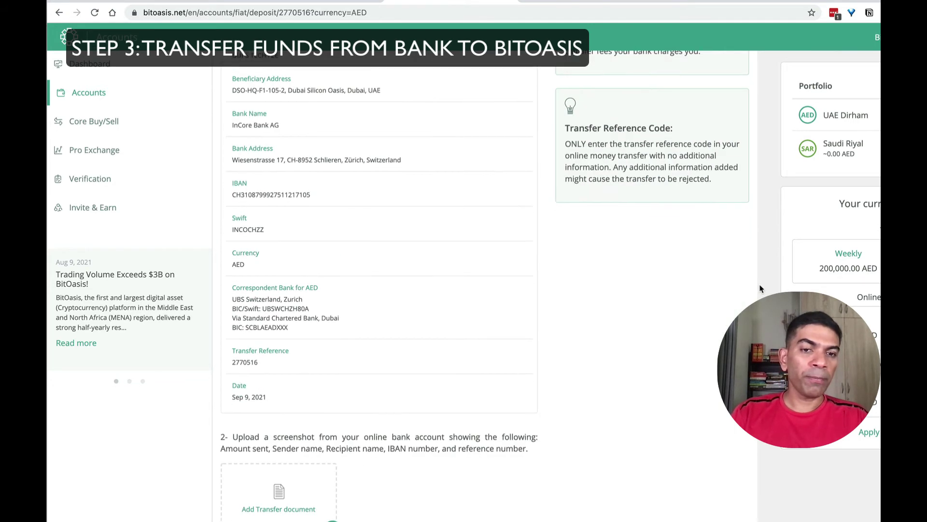
scroll(760, 289, "up", 3)
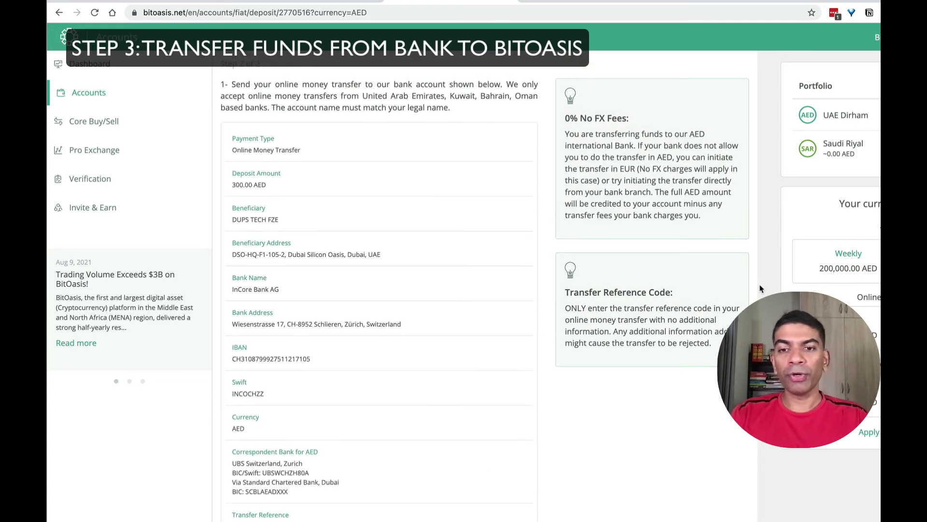
scroll(760, 288, "down", 1)
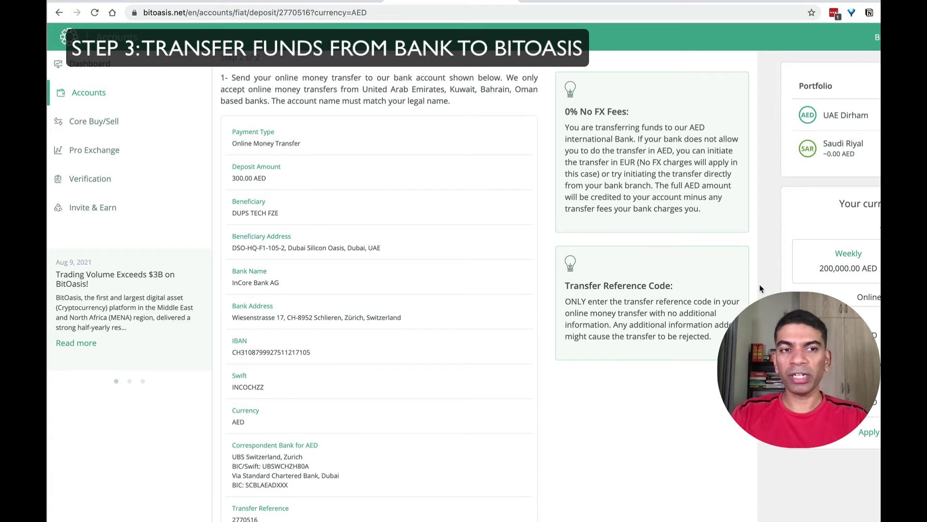
- Check the UAE Dirham balance in the accounts overview, and the last Bitcoin price and Buy option on the Dashboard
left_click(89, 93)
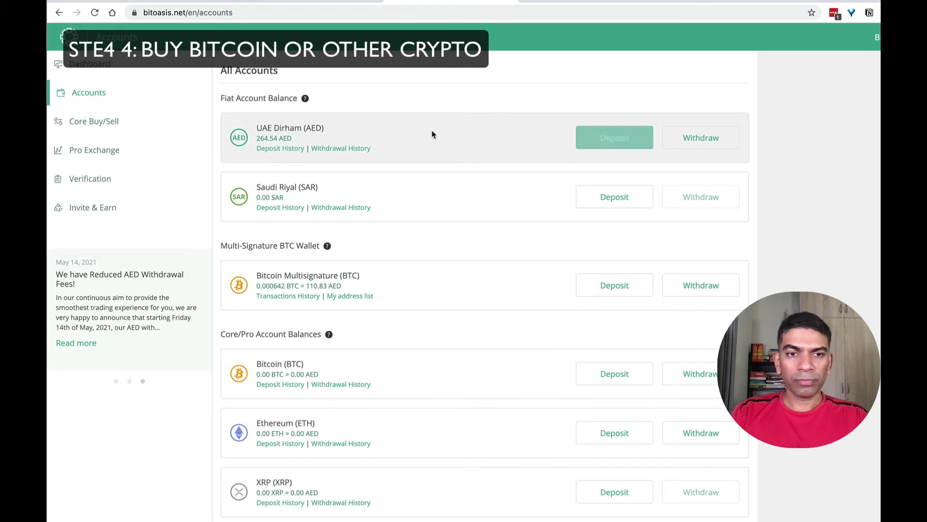
scroll(565, 221, "down", 1)
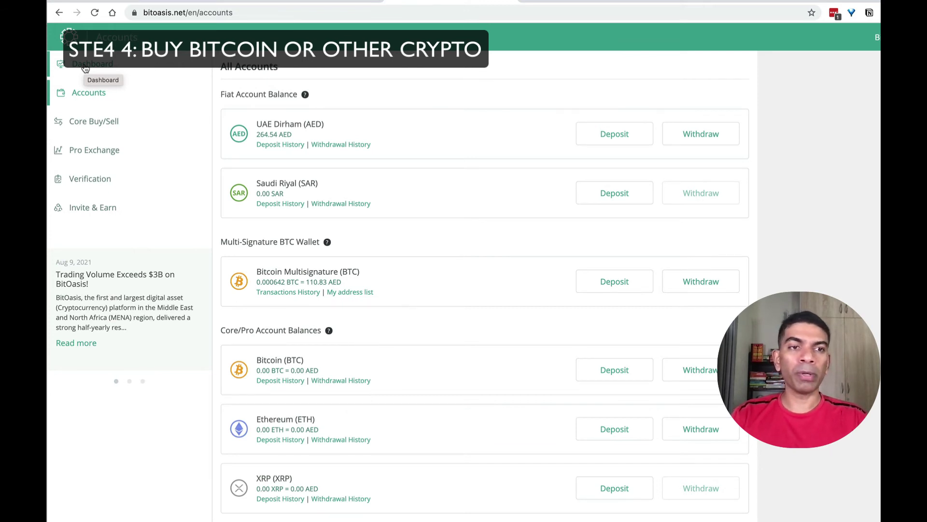
left_click(85, 66)
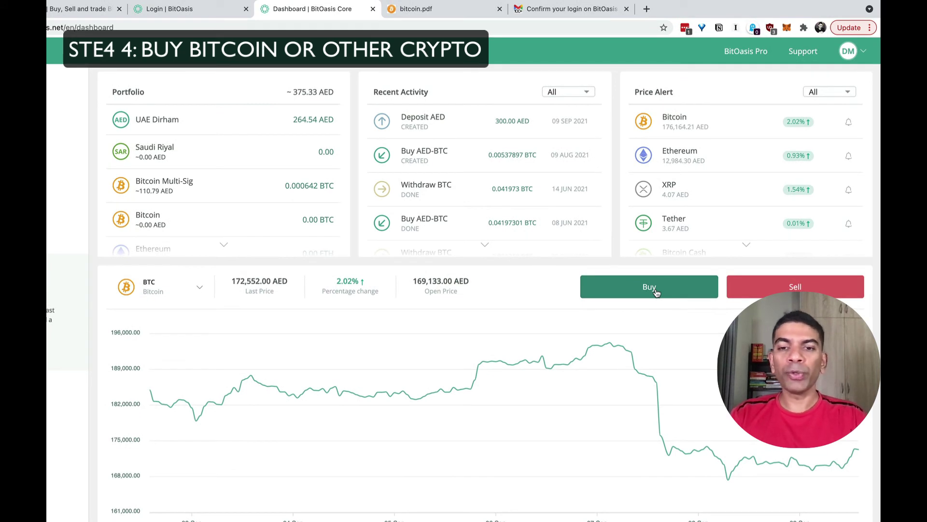
left_click(270, 281)
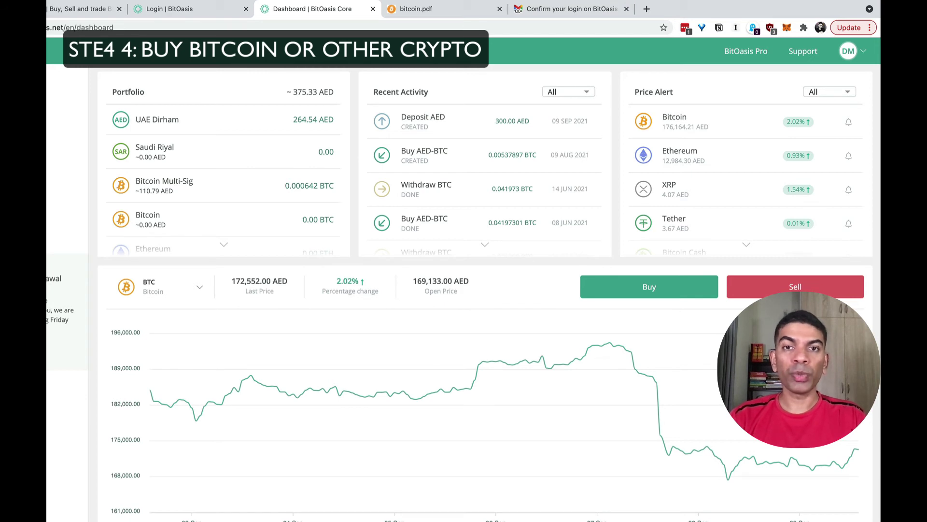
left_click(633, 1)
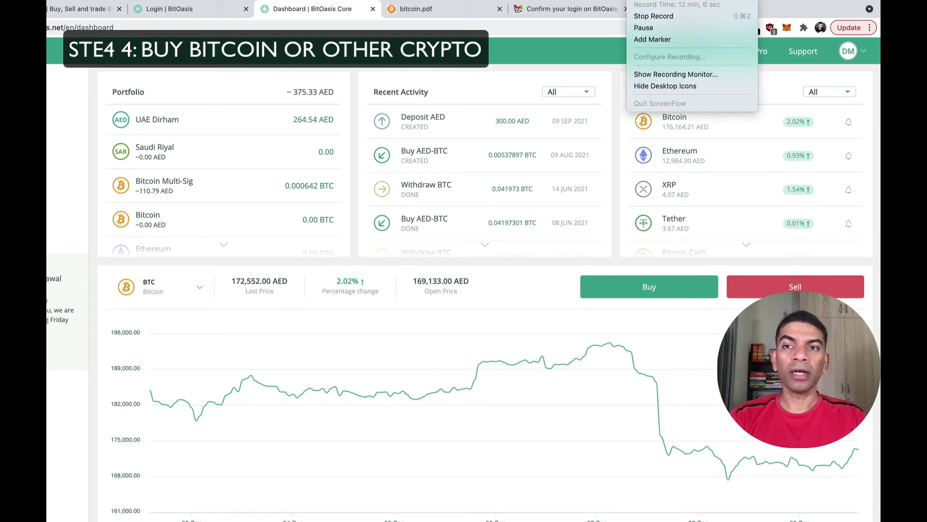
left_click(637, 29)
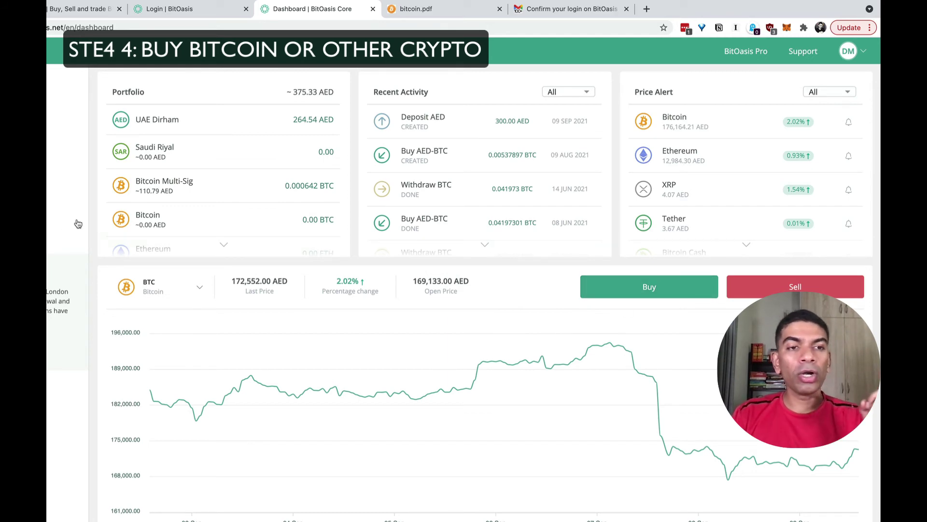
- Open the Pro Exchange and expand the portfolio list to show more currency balances
left_click(92, 165)
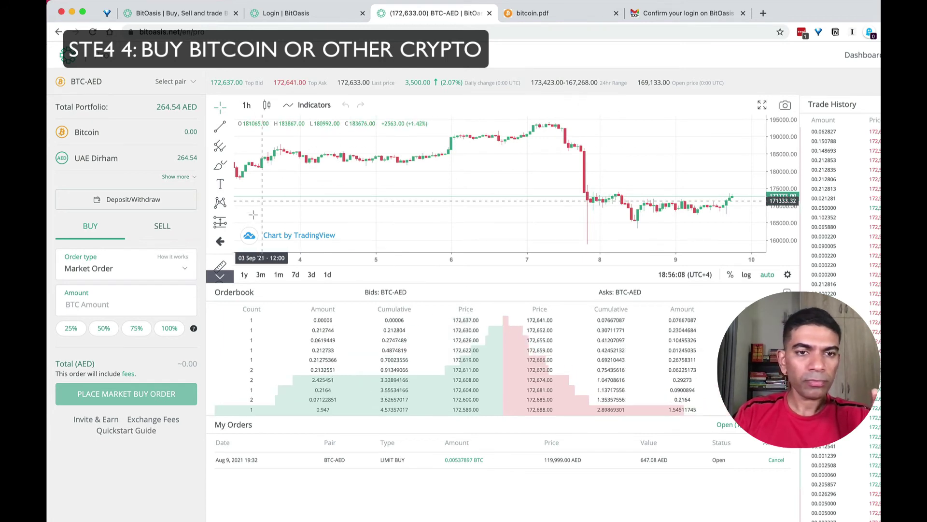
left_click(140, 276)
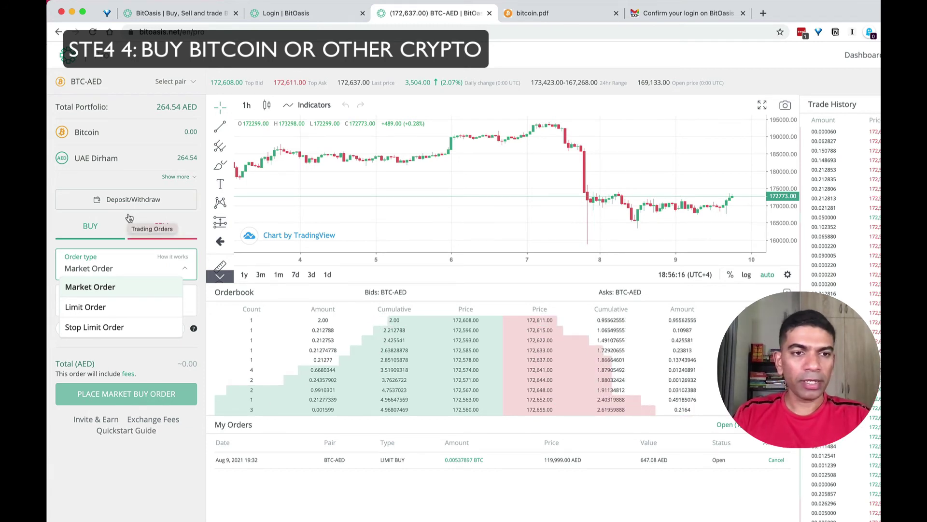
left_click(102, 175)
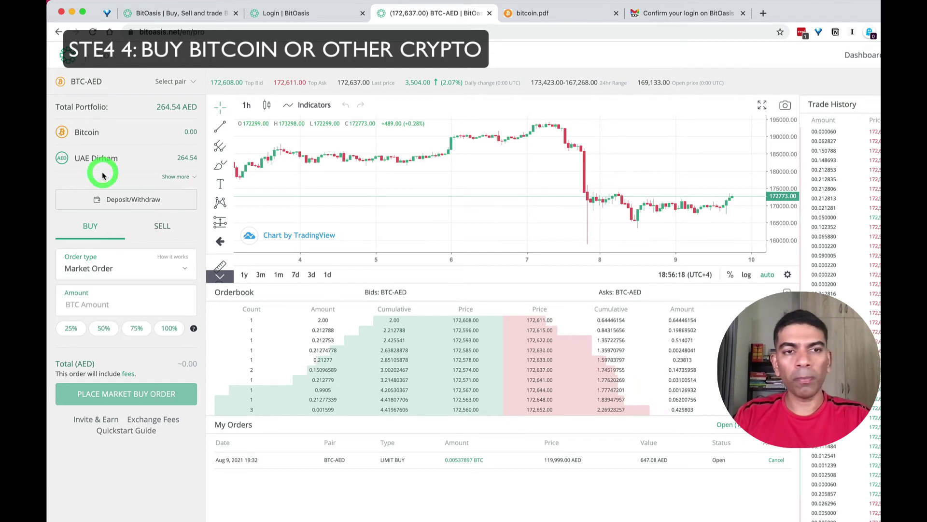
left_click(177, 177)
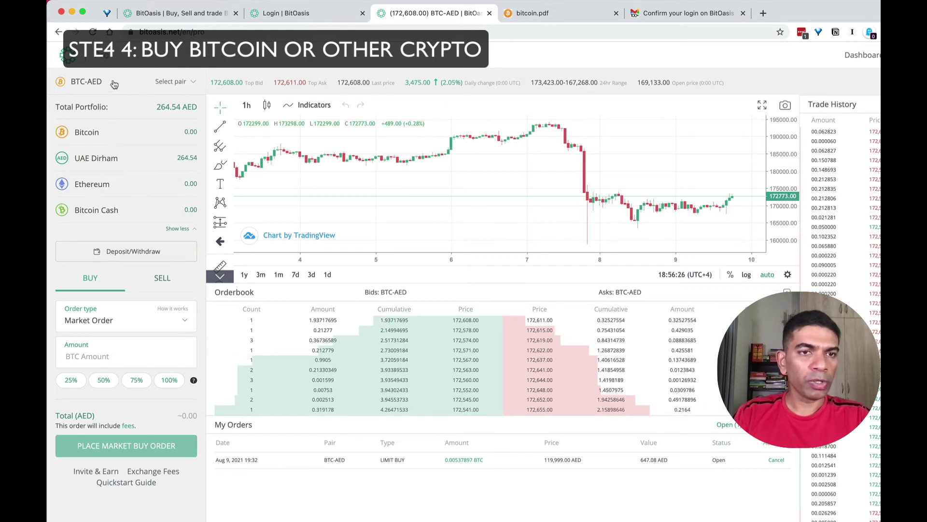
- Browse the available trading pairs in the pair selector and close it with BTC-AED kept
left_click(175, 86)
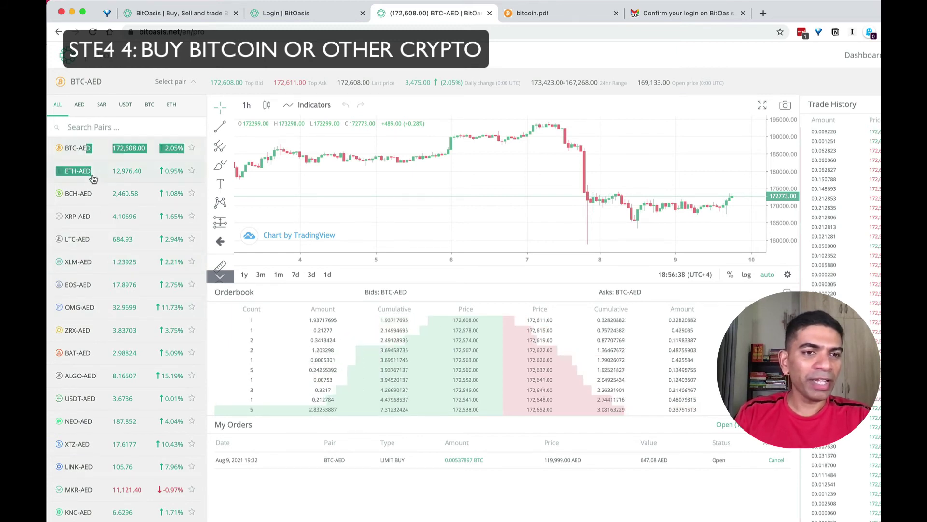
left_click(116, 125)
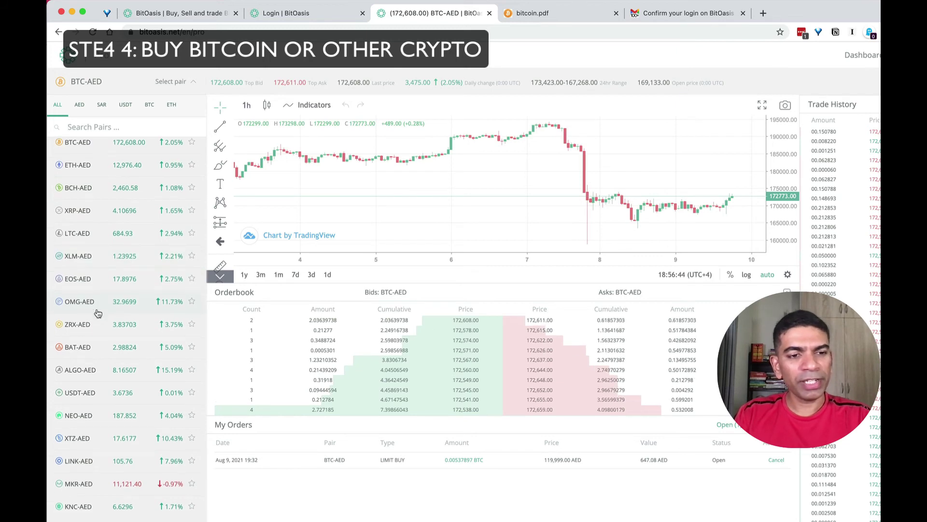
scroll(99, 311, "down", 10)
scroll(100, 315, "up", 10)
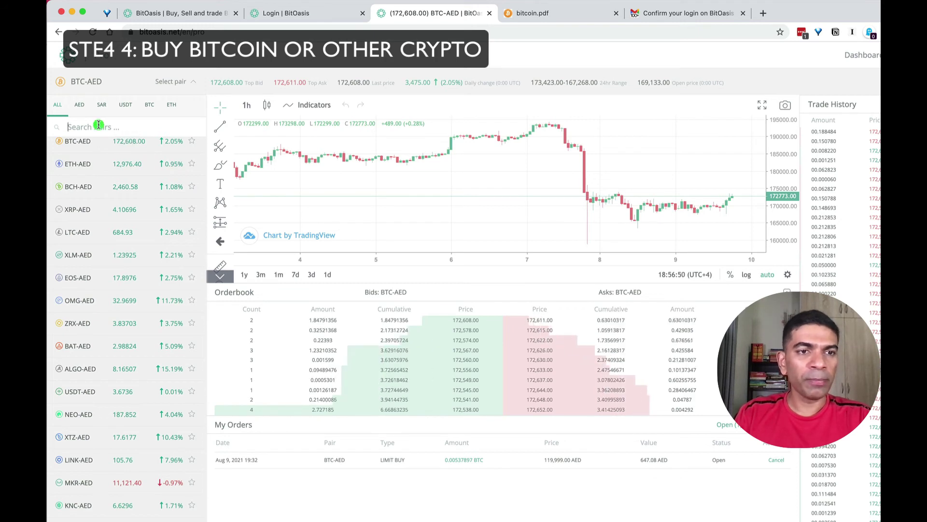
left_click(99, 125)
left_click(99, 81)
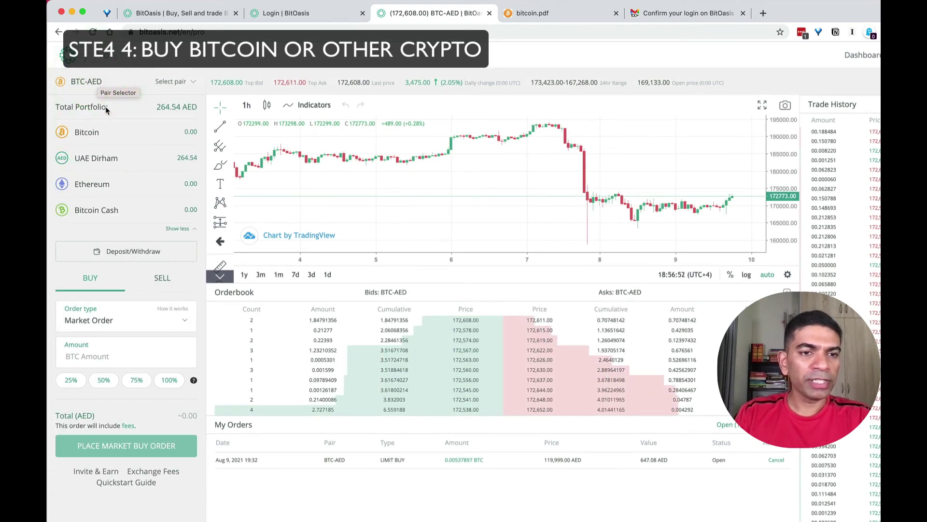
- Examine the buy order types and the amount field for a Market Order, and highlight the top bid price
left_click(94, 326)
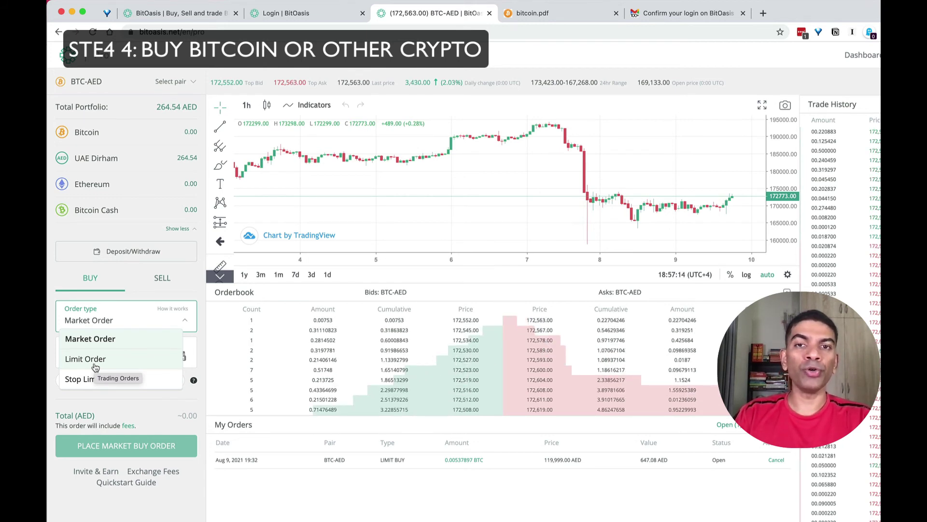
left_click(101, 314)
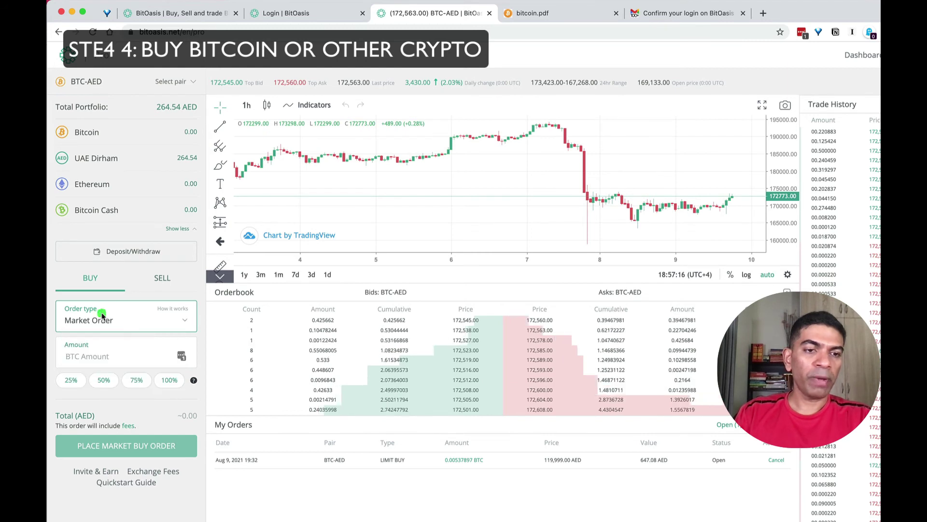
left_click(100, 353)
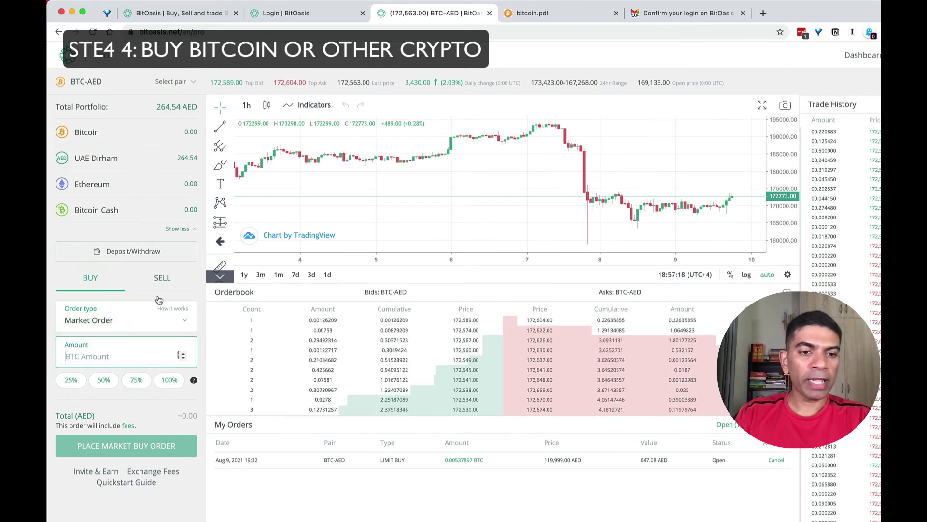
left_click(125, 322)
left_click(124, 320)
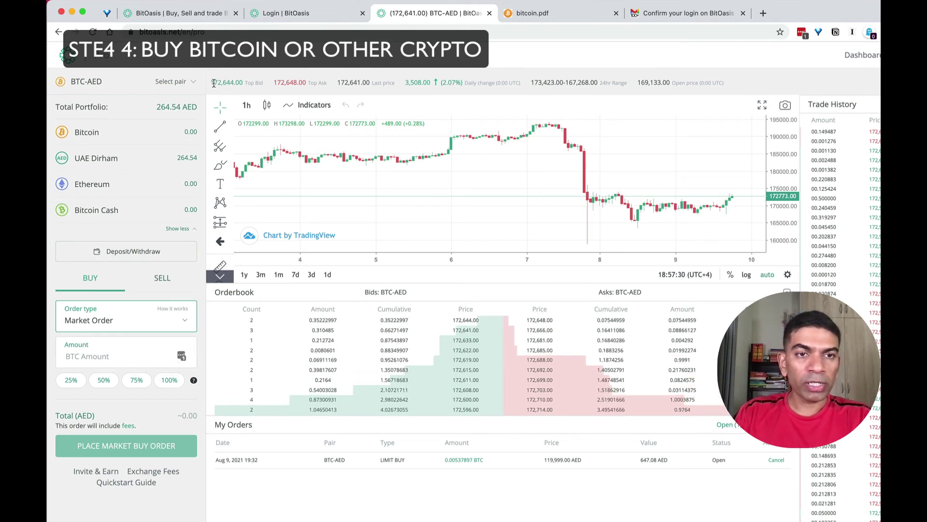
left_click_drag(213, 83, 229, 83)
left_click(237, 83)
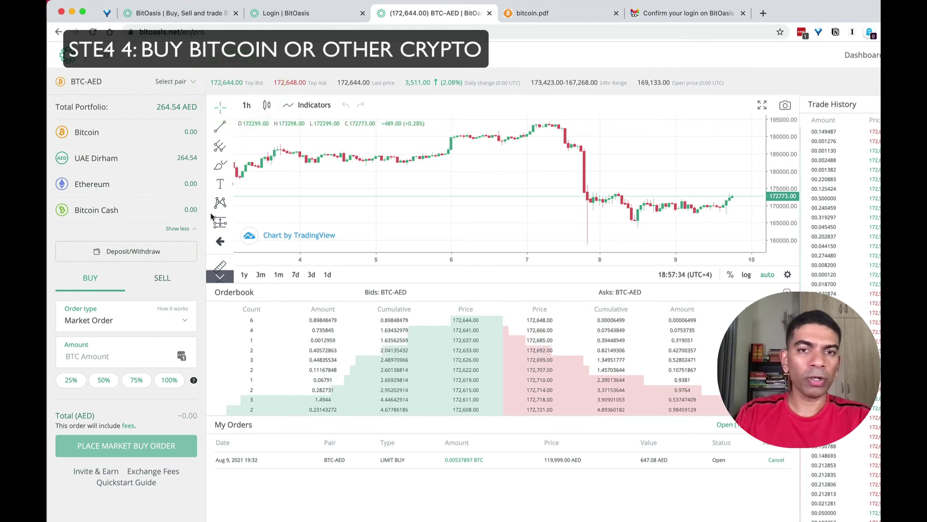
- Fill in a BTC limit buy order with a limit price of 100000 AED and 100% of the available balance
left_click(110, 317)
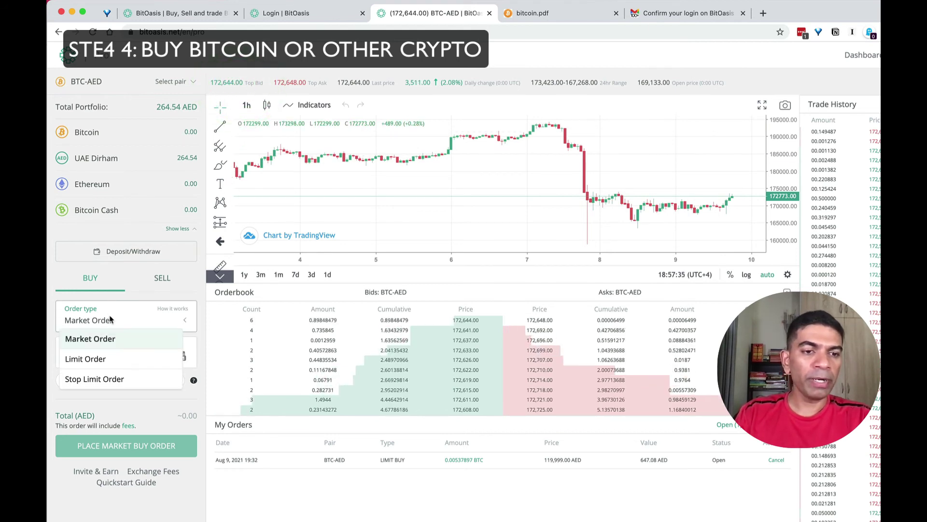
left_click(107, 358)
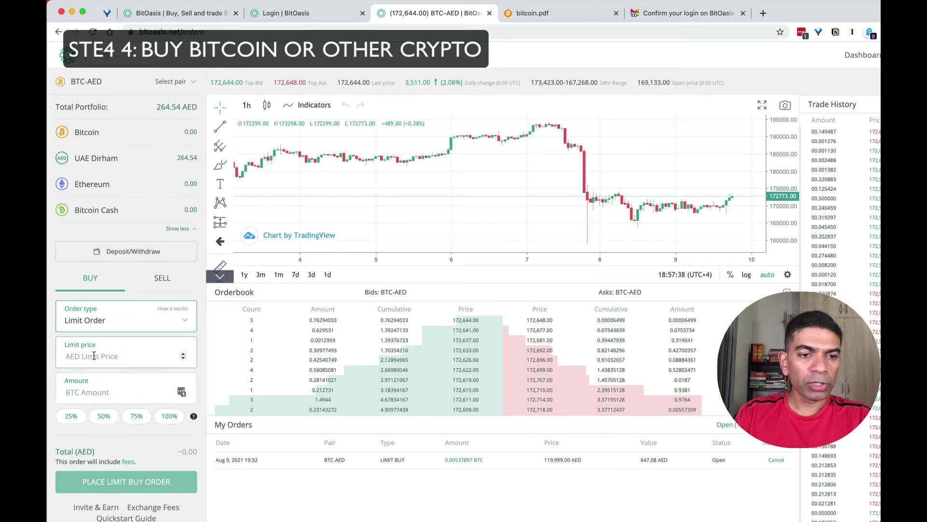
left_click(94, 356)
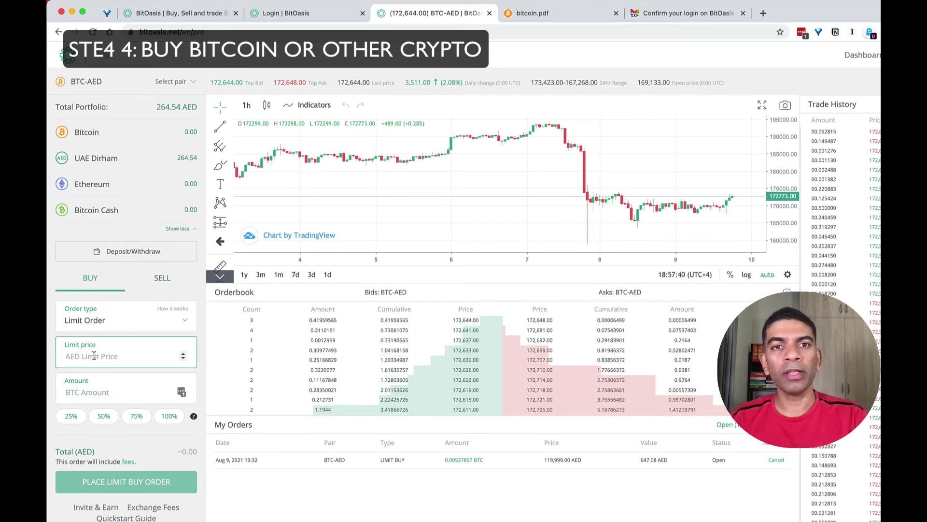
type("100")
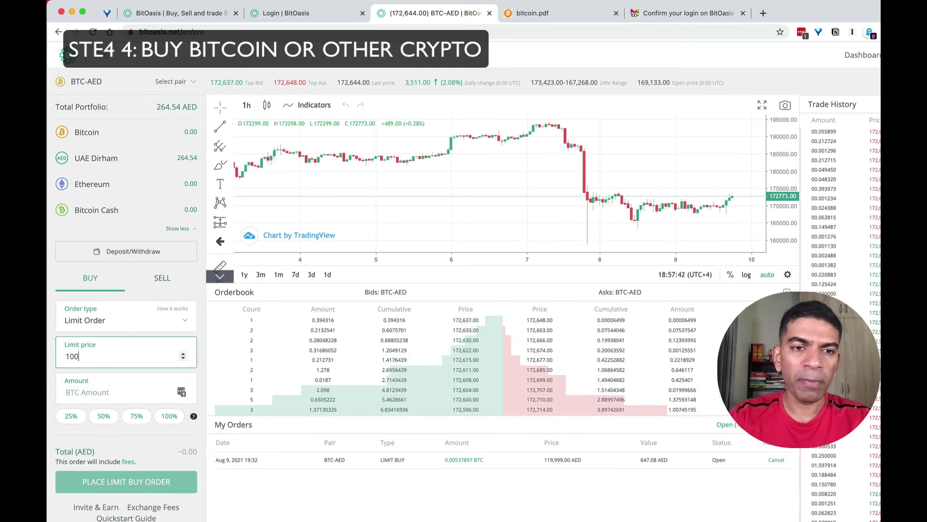
type("000")
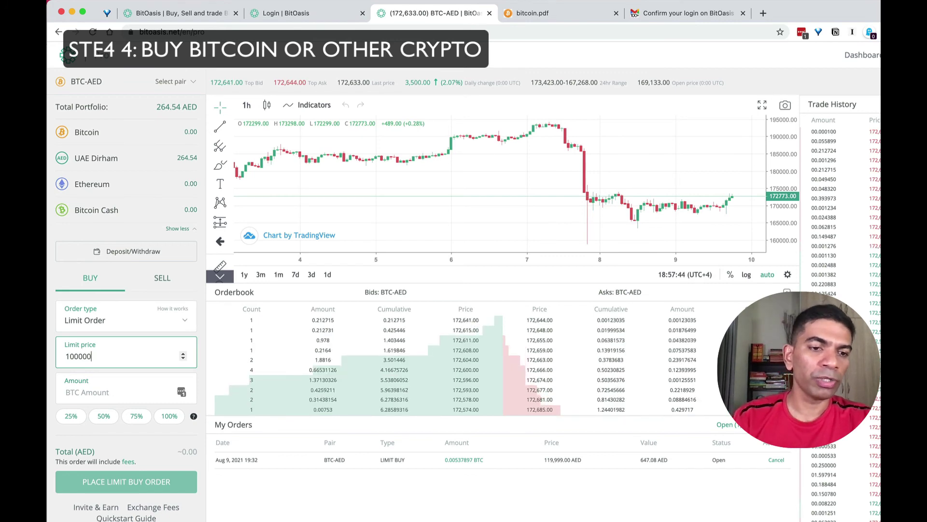
key("Tab")
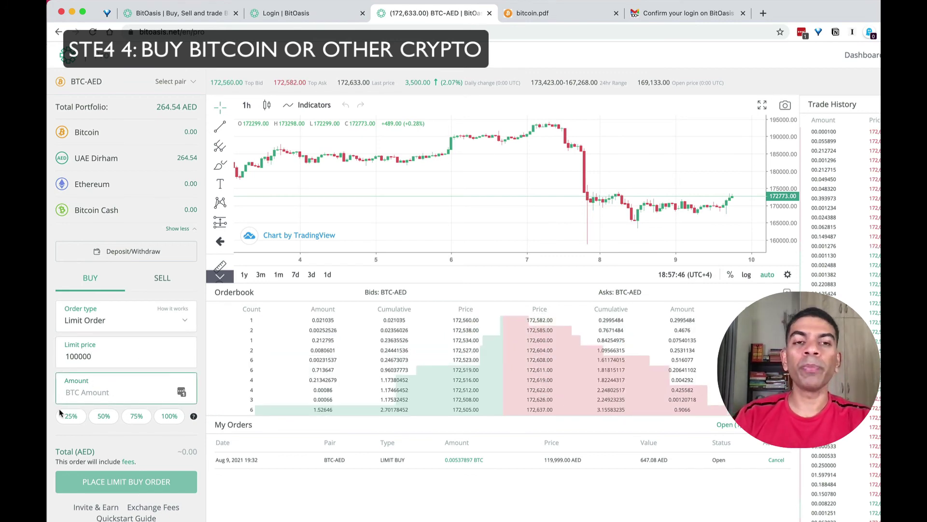
left_click(169, 415)
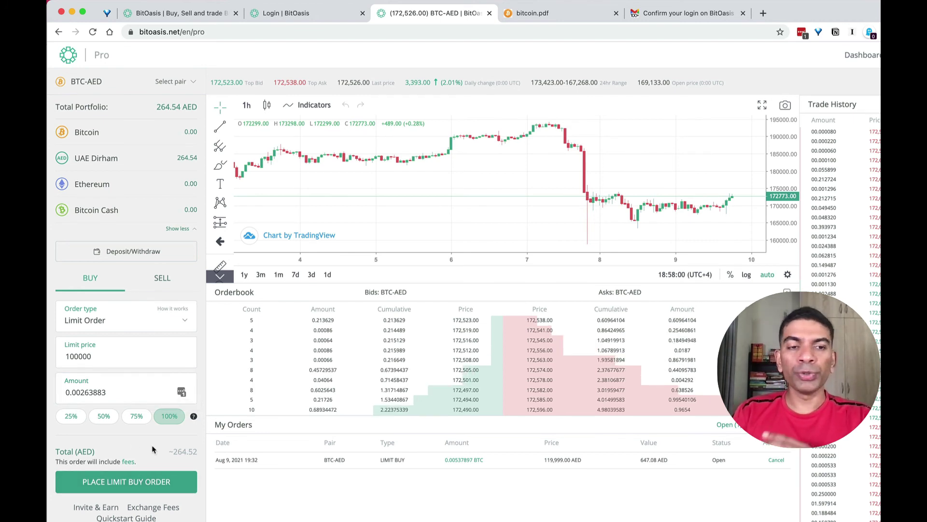
- Switch the buy order type back to Market Order
left_click(117, 319)
left_click(107, 334)
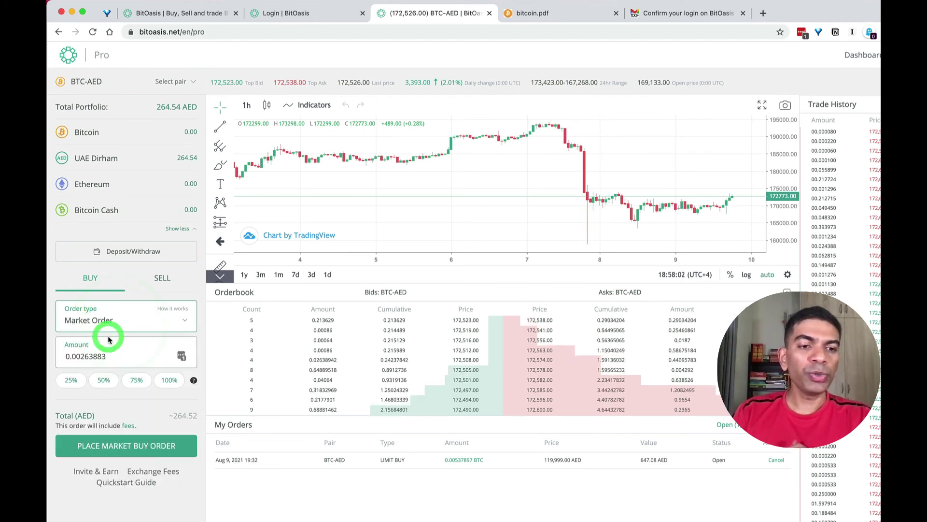
- Go back to the Dashboard through the home page and highlight the Bitcoin balance in the portfolio
left_click(65, 57)
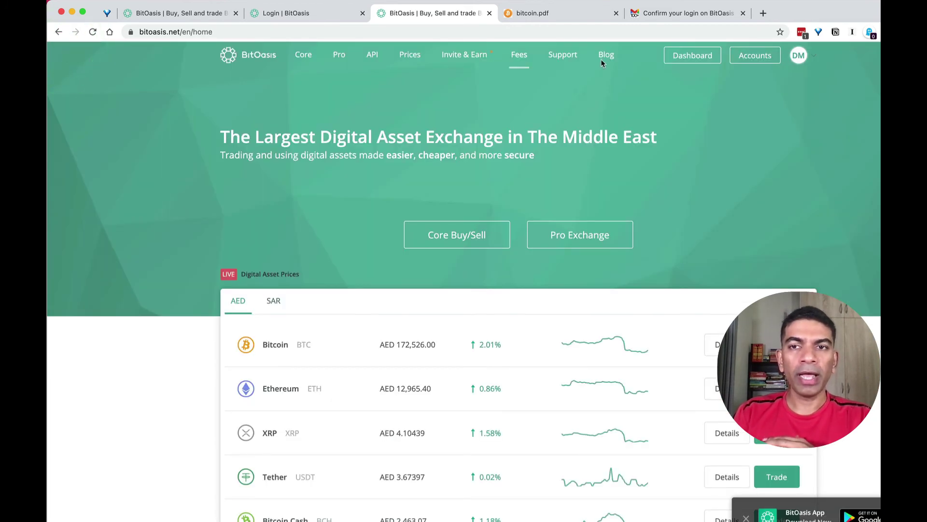
left_click(701, 55)
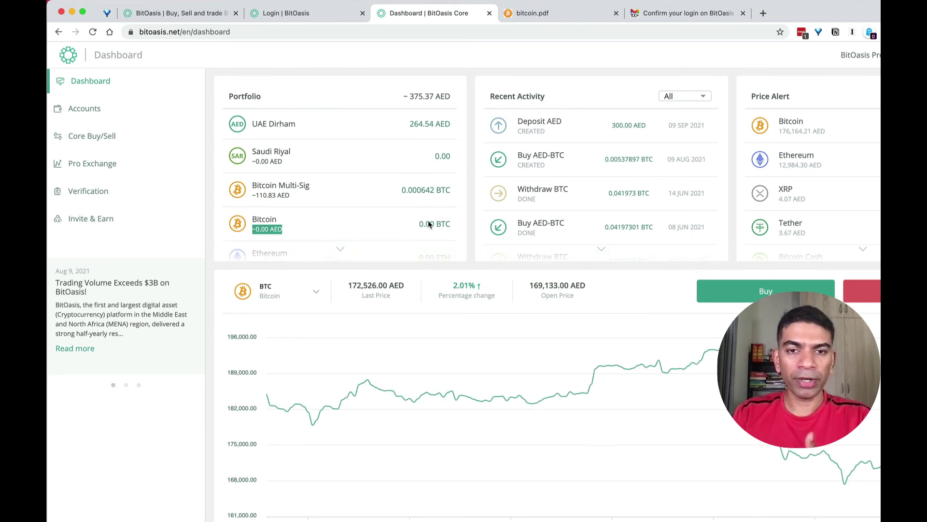
left_click_drag(428, 224, 452, 232)
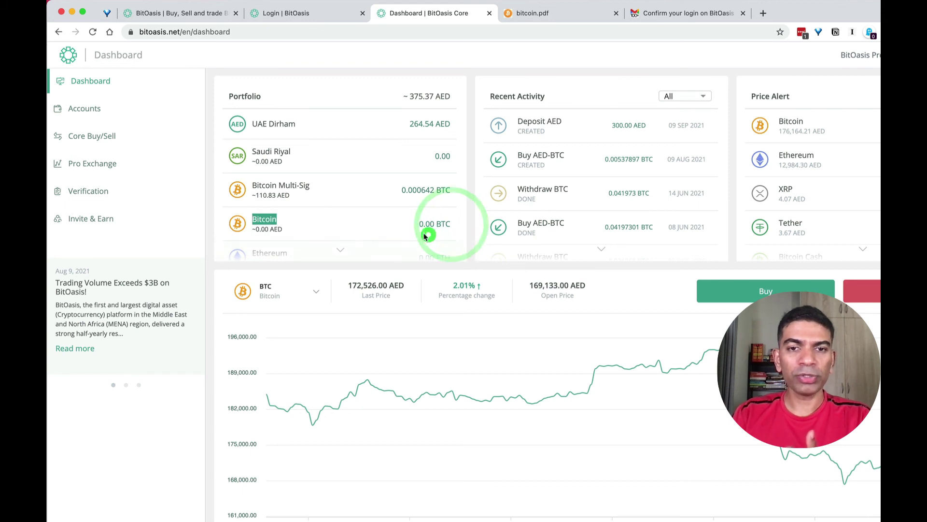
left_click(287, 223)
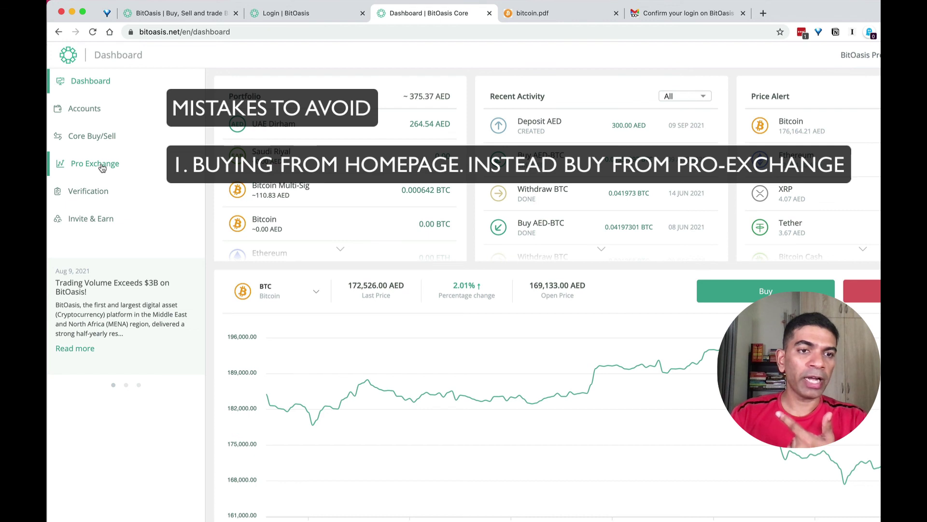
- Open the accounts overview and return to the Dashboard
left_click(83, 109)
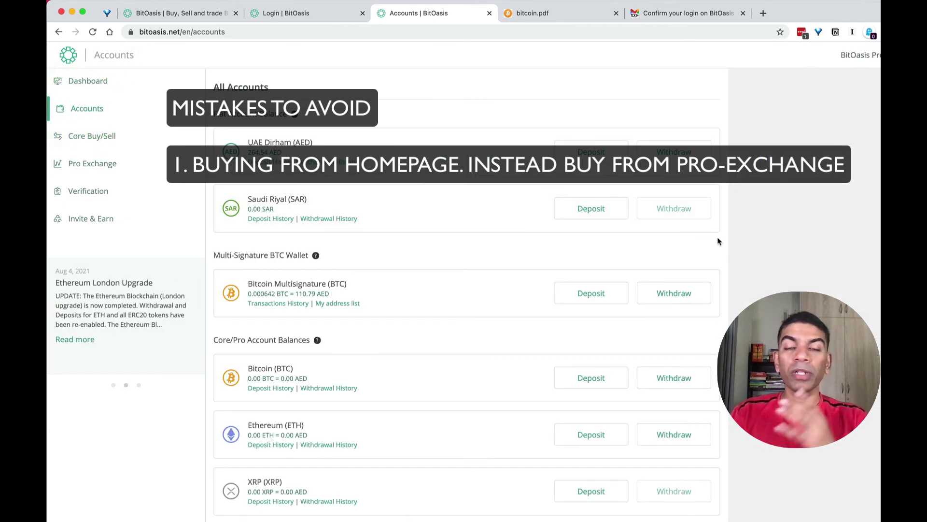
left_click(87, 82)
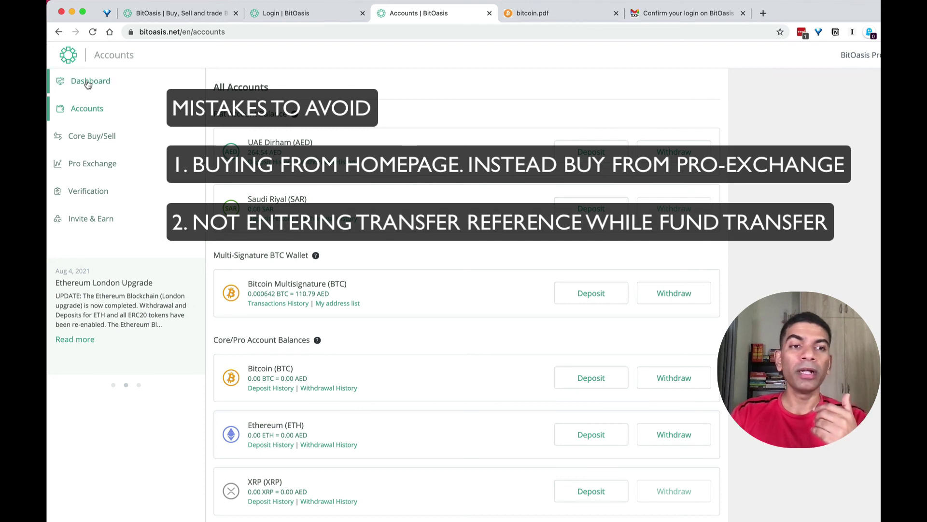